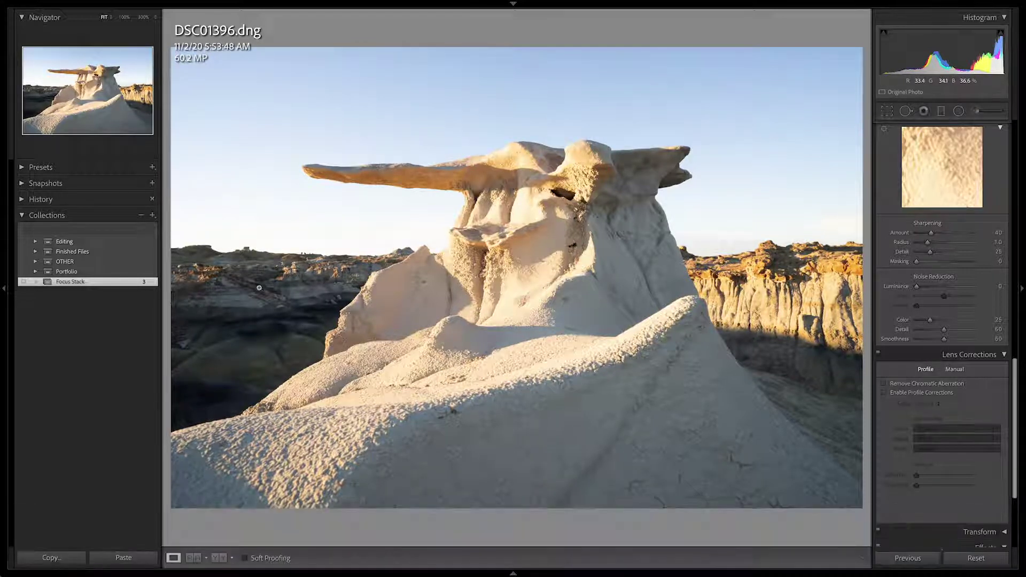
- Compare the background sharpness of DSC01395 and DSC01396 at full magnification on the distant badlands beside the rock
{"action": "mouse_move", "coordinate": [82, 556]}
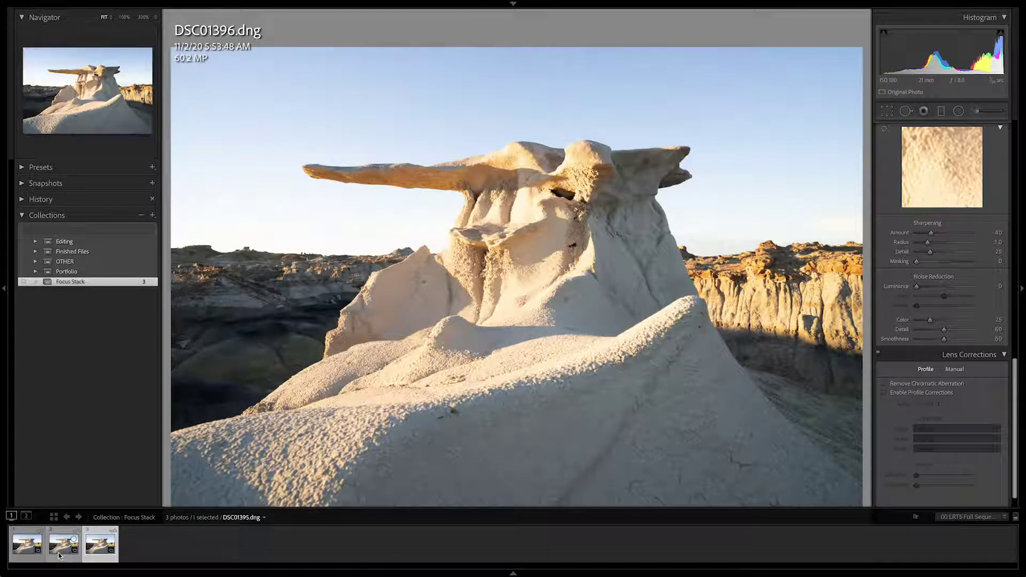
{"action": "left_click", "coordinate": [59, 556]}
{"action": "left_click", "coordinate": [268, 287]}
{"action": "left_click_drag", "start_coordinate": [229, 333], "coordinate": [394, 318]}
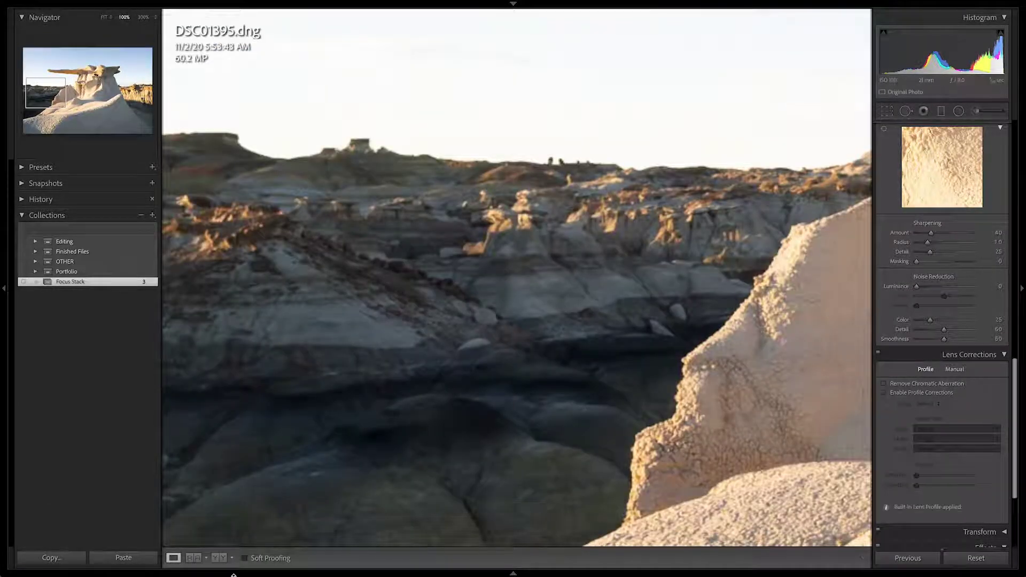
{"action": "mouse_move", "coordinate": [62, 569]}
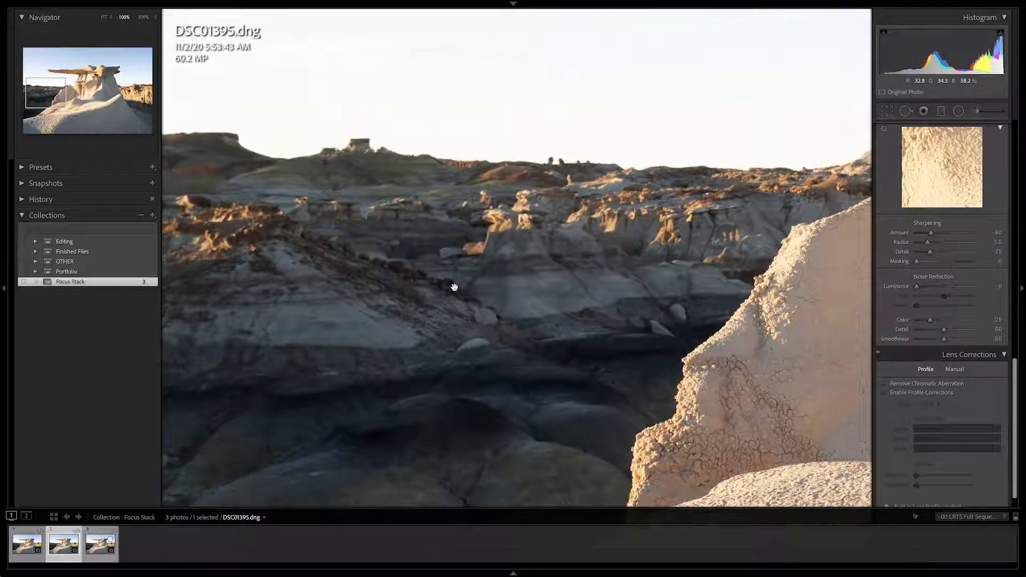
{"action": "left_click", "coordinate": [91, 548]}
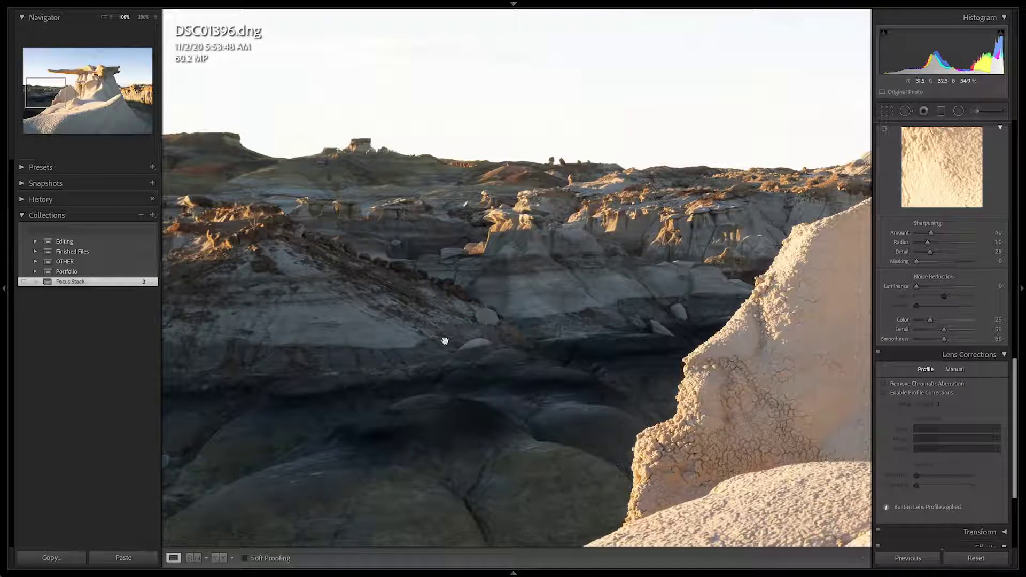
{"action": "left_click", "coordinate": [427, 337]}
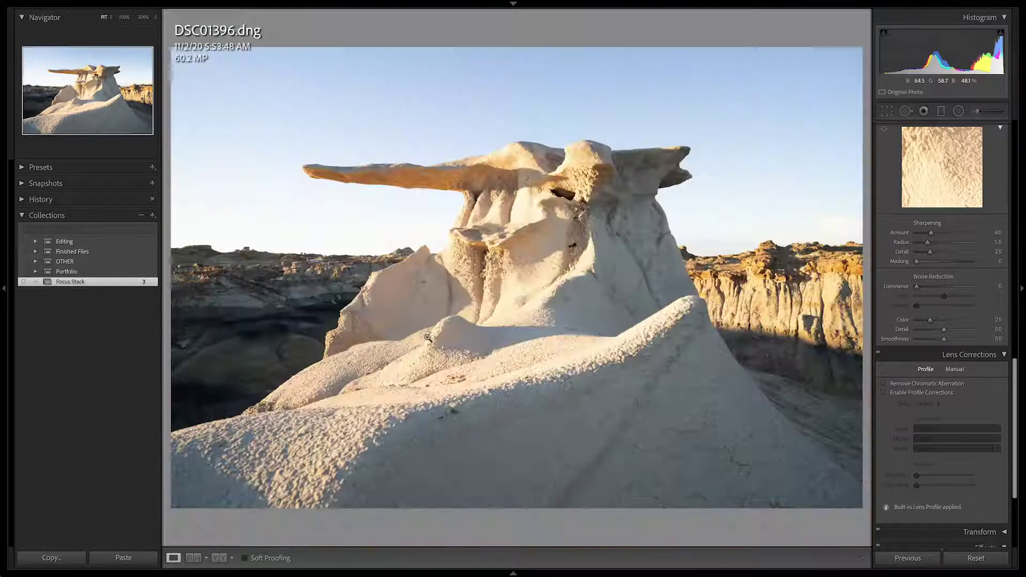
{"action": "mouse_move", "coordinate": [149, 574]}
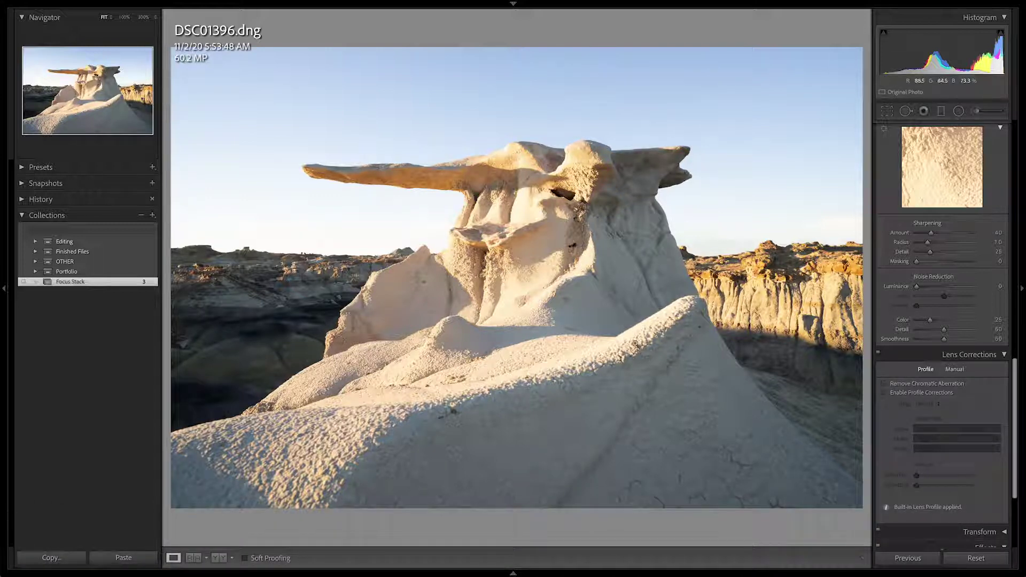
- Enable both lens corrections on DSC01396 and set Exposure −0.60, Highlights −100, Shadows +22, Whites −42, Blacks +11, Texture +10 and Clarity +6
{"action": "left_click", "coordinate": [917, 392]}
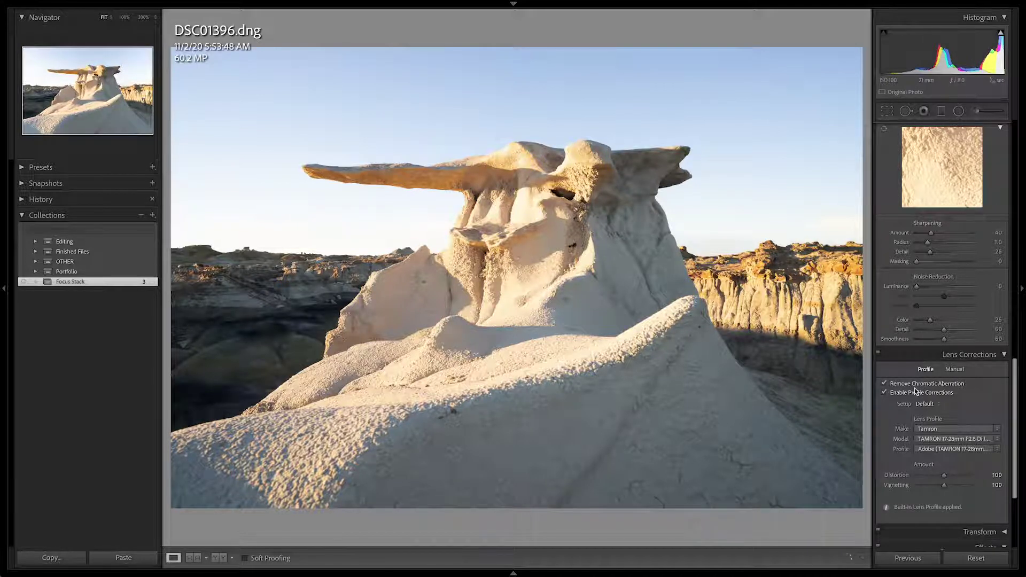
{"action": "scroll", "coordinate": [916, 393], "scroll_direction": "up", "scroll_amount": 10}
{"action": "left_click_drag", "start_coordinate": [935, 253], "coordinate": [947, 318]}
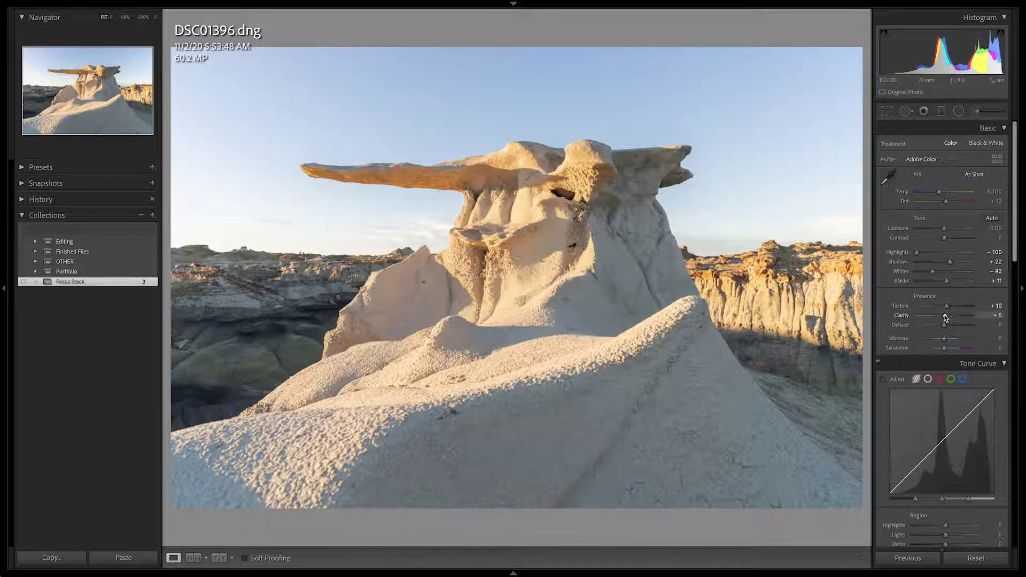
{"action": "left_click_drag", "start_coordinate": [944, 230], "coordinate": [941, 230]}
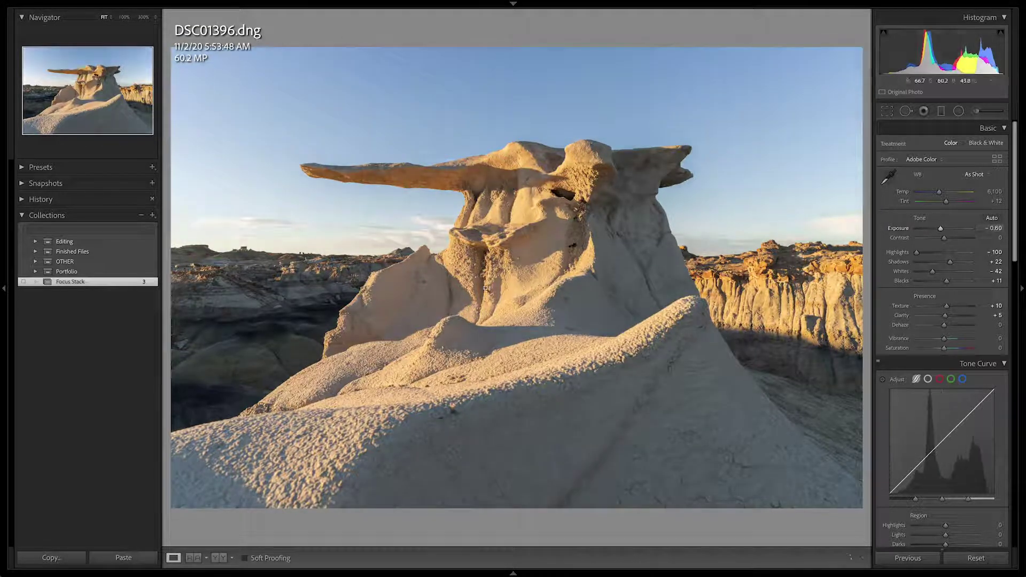
- Copy all develop settings from DSC01396 and paste them onto DSC01395 and DSC01394
{"action": "mouse_move", "coordinate": [403, 575]}
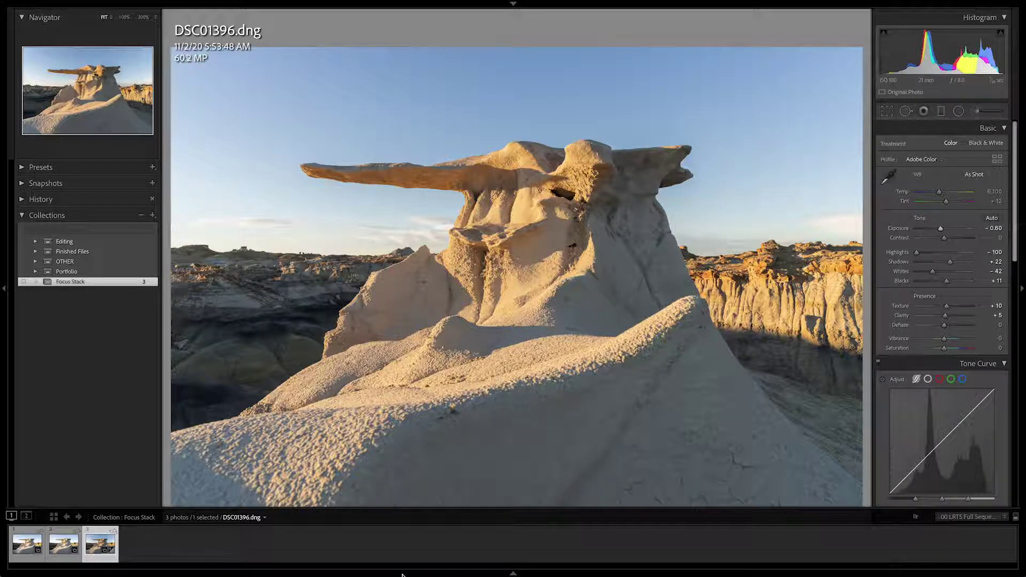
{"action": "key", "text": "super+shift+c"}
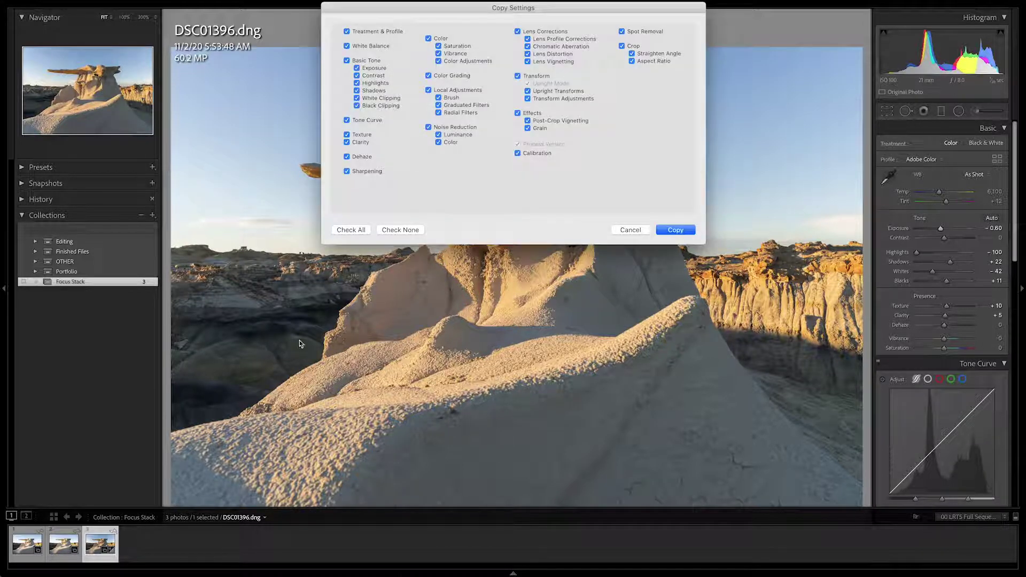
{"action": "left_click", "coordinate": [661, 231]}
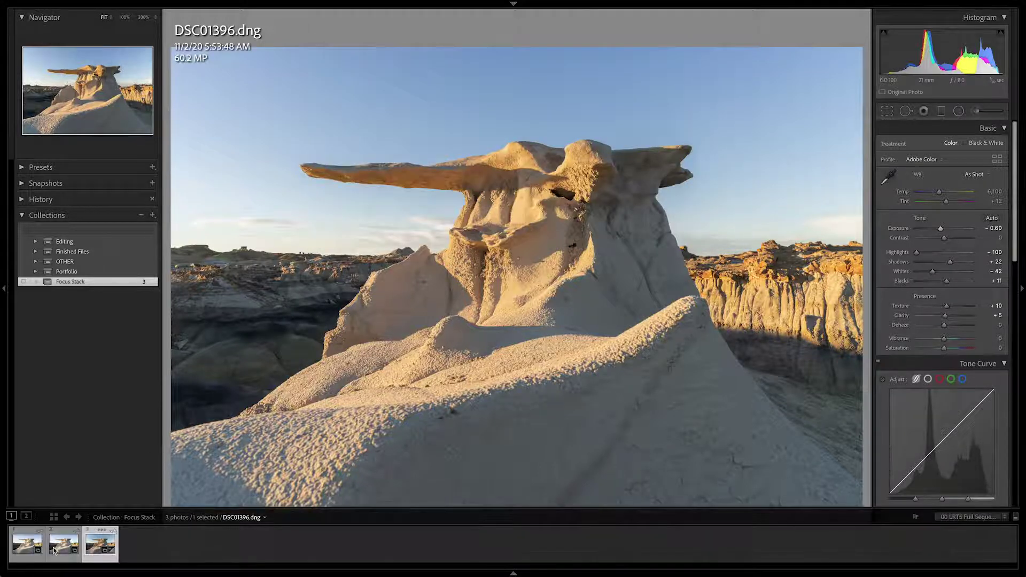
{"action": "left_click", "coordinate": [54, 550]}
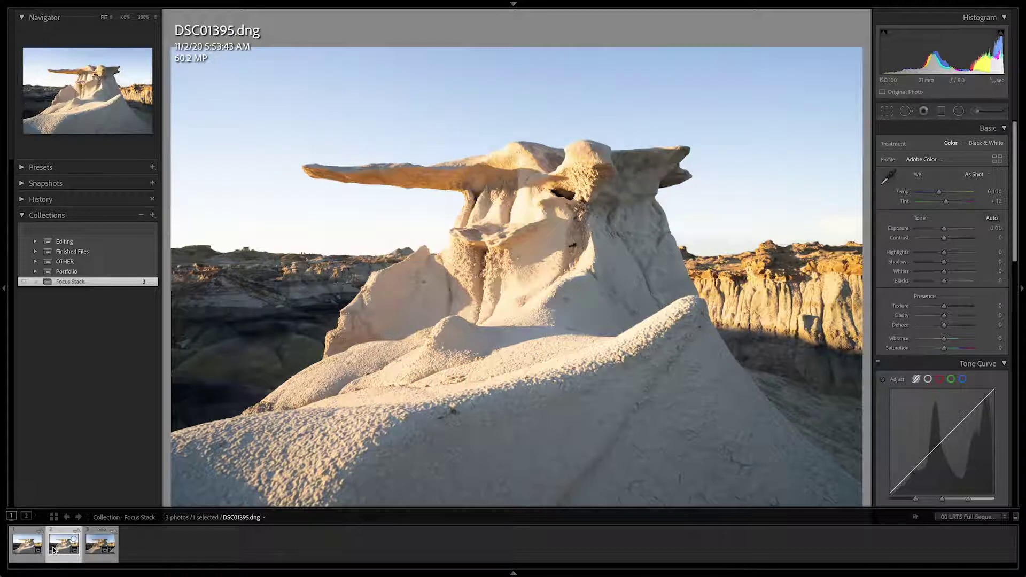
{"action": "key", "text": "ctrl+shift+v"}
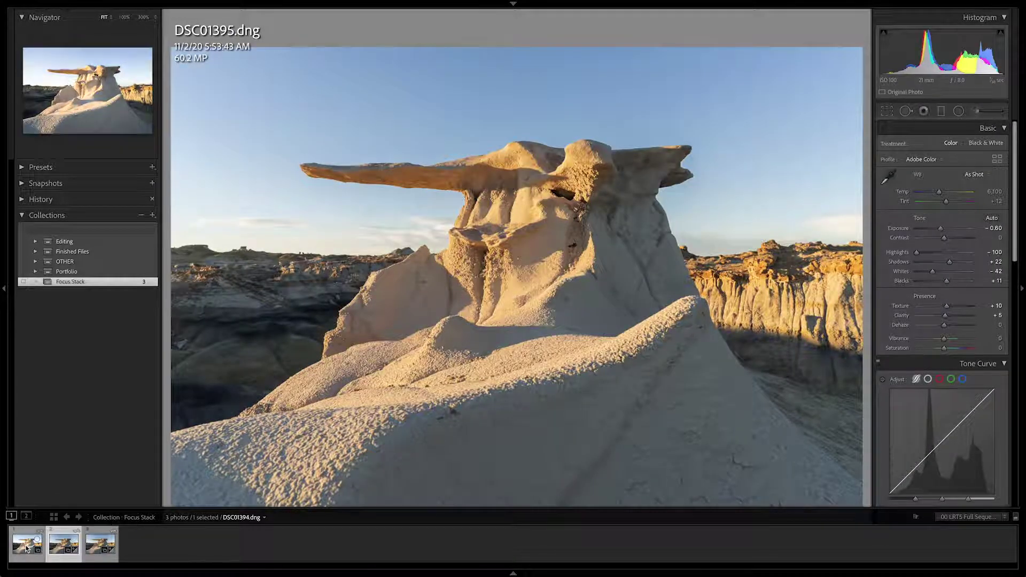
{"action": "left_click", "coordinate": [26, 549]}
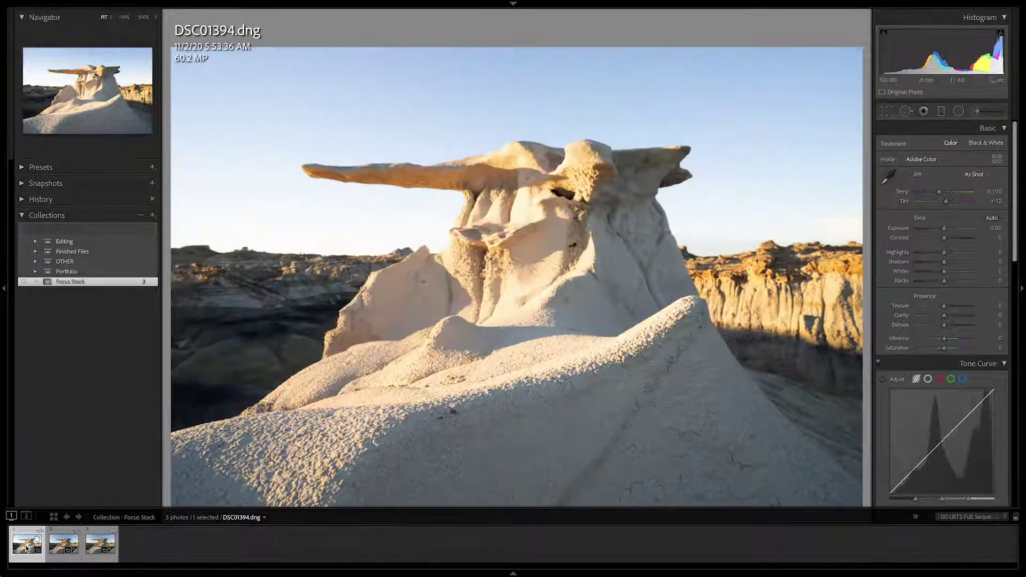
{"action": "key", "text": "ctrl+shift+v"}
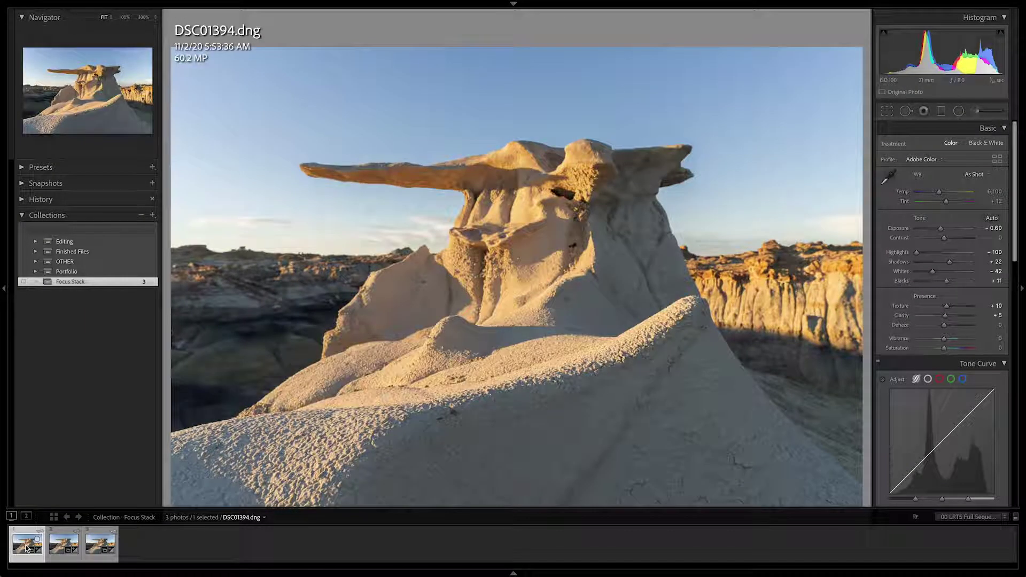
- Select all three photos of the focus stack and open them as layers in Photoshop
{"action": "left_click", "coordinate": [72, 549]}
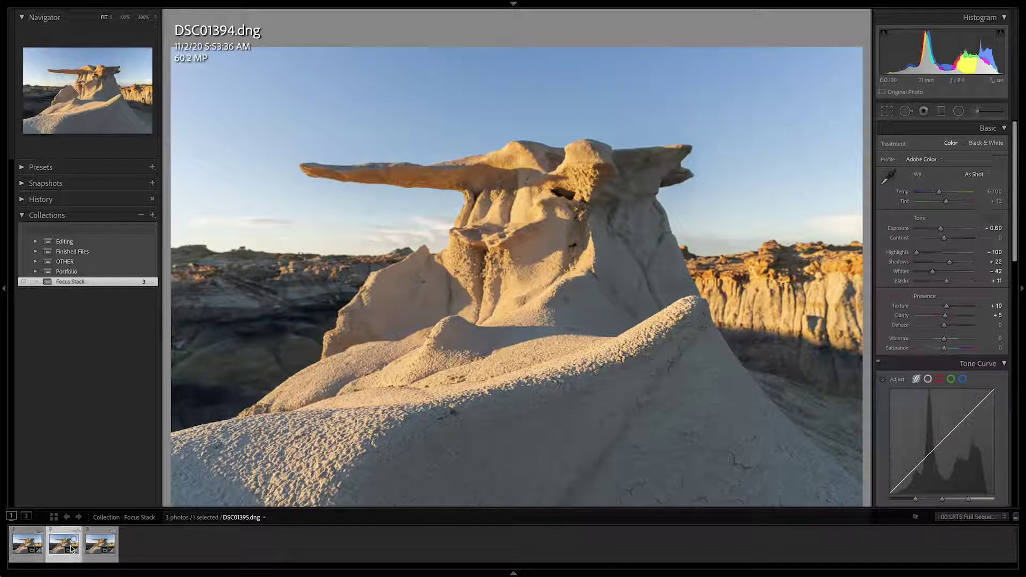
{"action": "key", "text": "Right"}
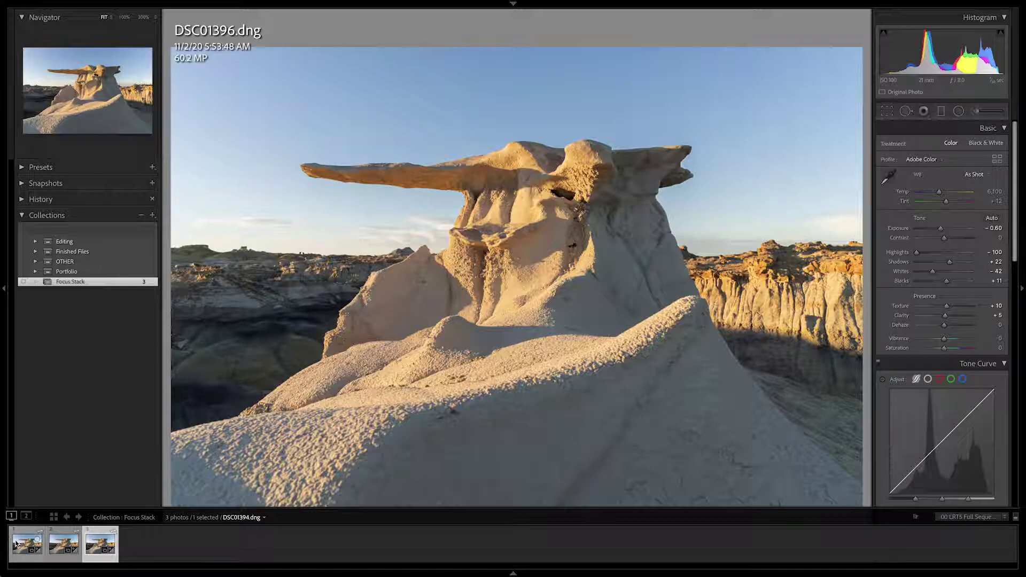
{"action": "left_click", "coordinate": [19, 545], "text": "shift"}
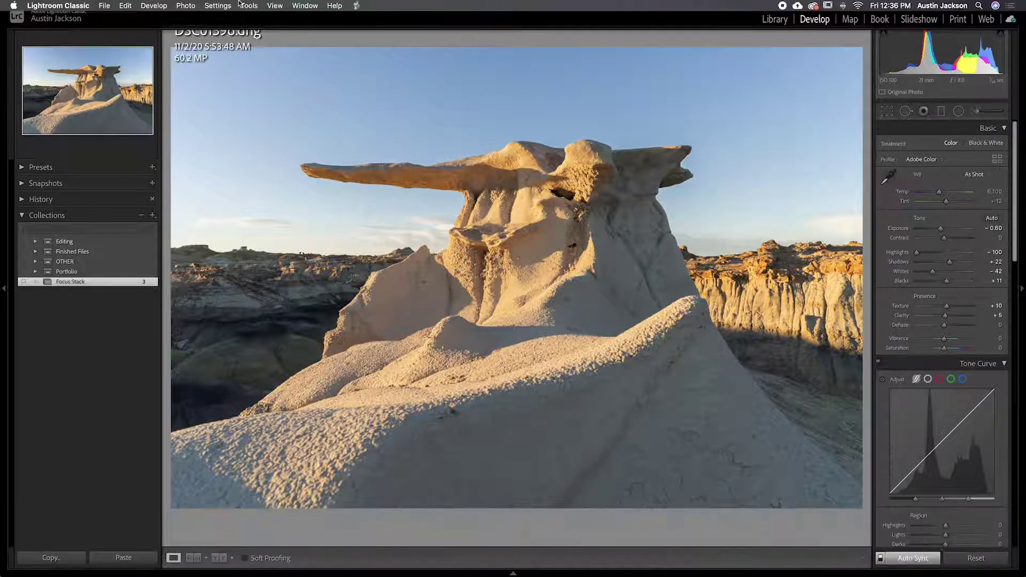
{"action": "left_click", "coordinate": [186, 5]}
{"action": "mouse_move", "coordinate": [192, 62]}
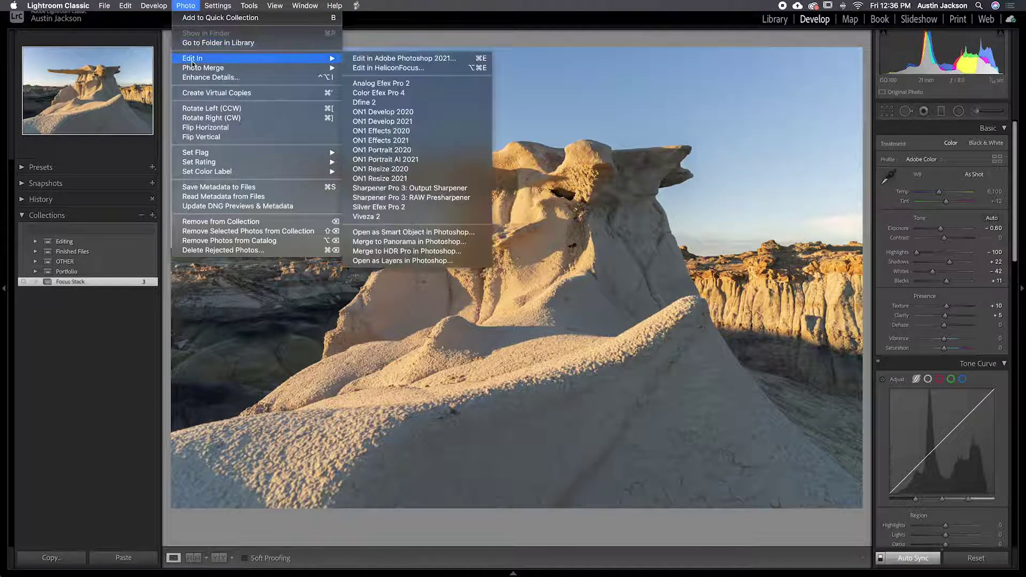
{"action": "left_click", "coordinate": [402, 261]}
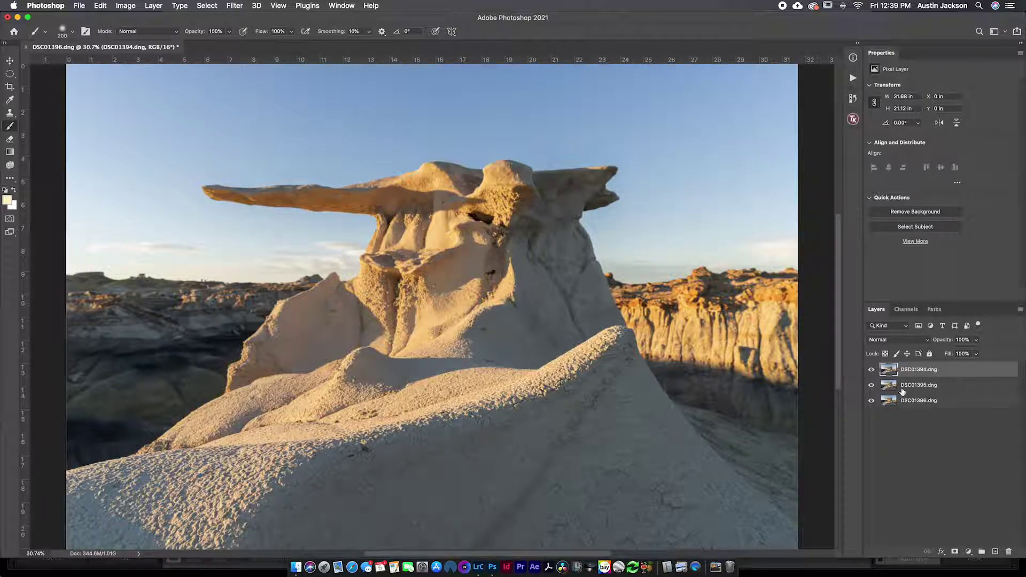
- Rename the DSC01394.dng layer as 1 and hide it
{"action": "left_click_drag", "start_coordinate": [581, 357], "coordinate": [668, 321]}
{"action": "scroll", "coordinate": [748, 338], "scroll_direction": "right", "scroll_amount": 3}
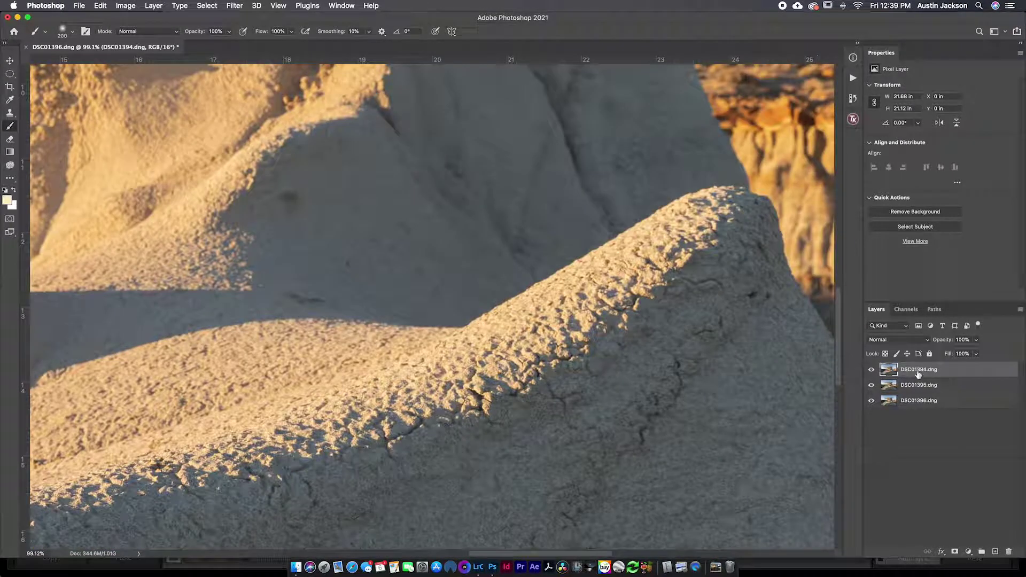
{"action": "double_click", "coordinate": [917, 370]}
{"action": "type", "text": "1"}
{"action": "key", "text": "Return"}
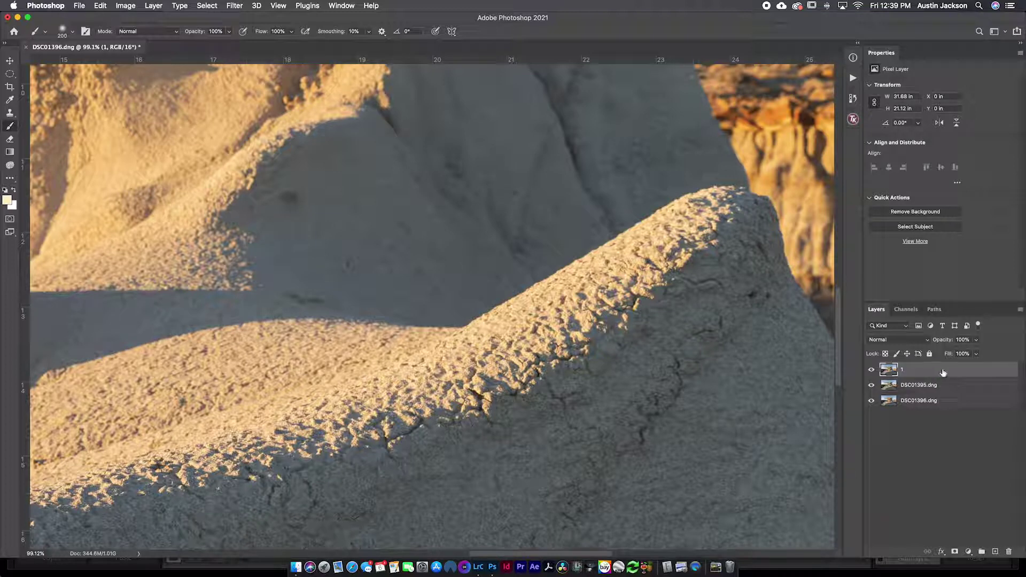
{"action": "left_click", "coordinate": [870, 370]}
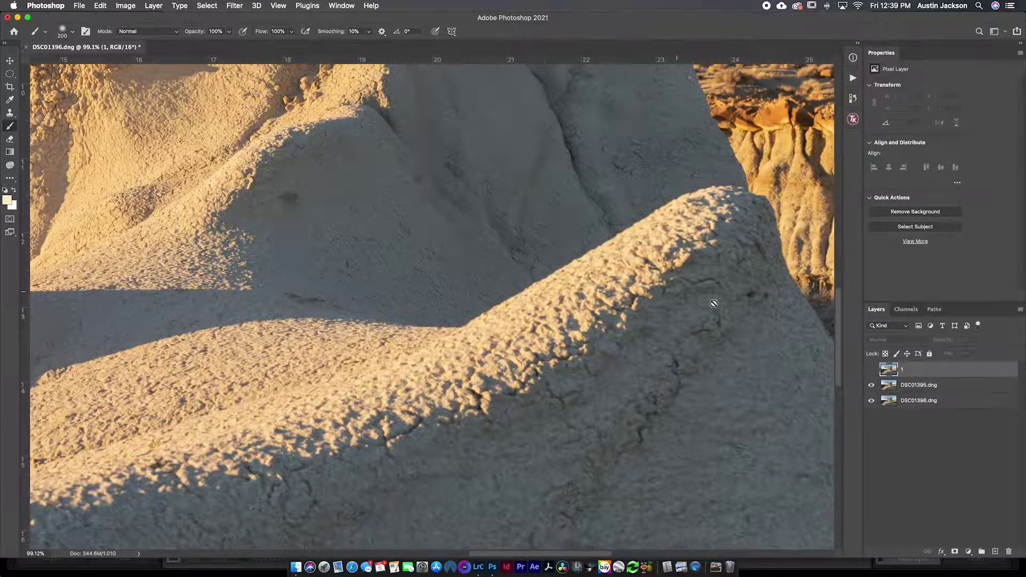
- Rename the DSC01395.dng layer as 2 and hide it
{"action": "double_click", "coordinate": [918, 384]}
{"action": "type", "text": "2"}
{"action": "key", "text": "Return"}
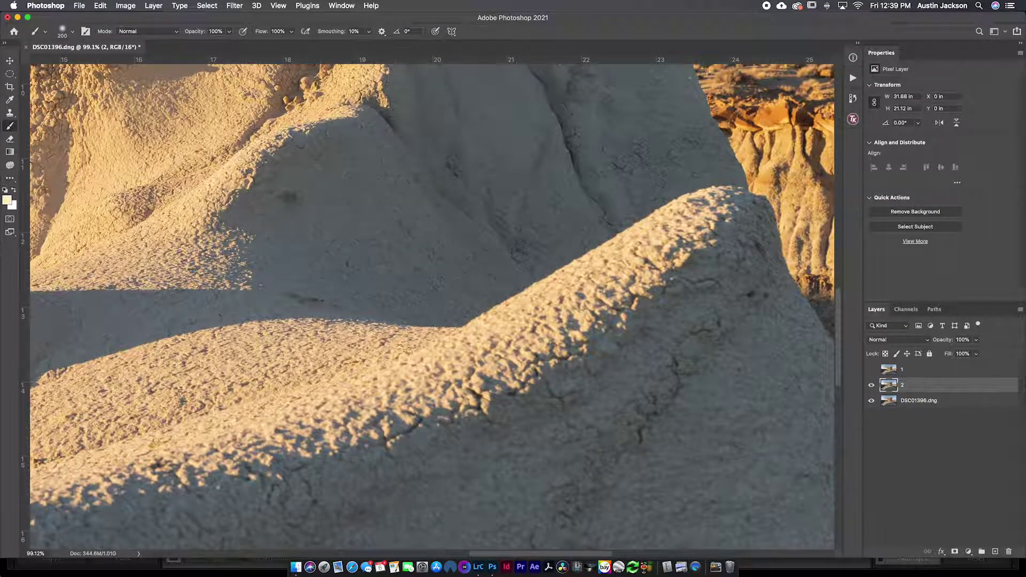
{"action": "left_click", "coordinate": [870, 385]}
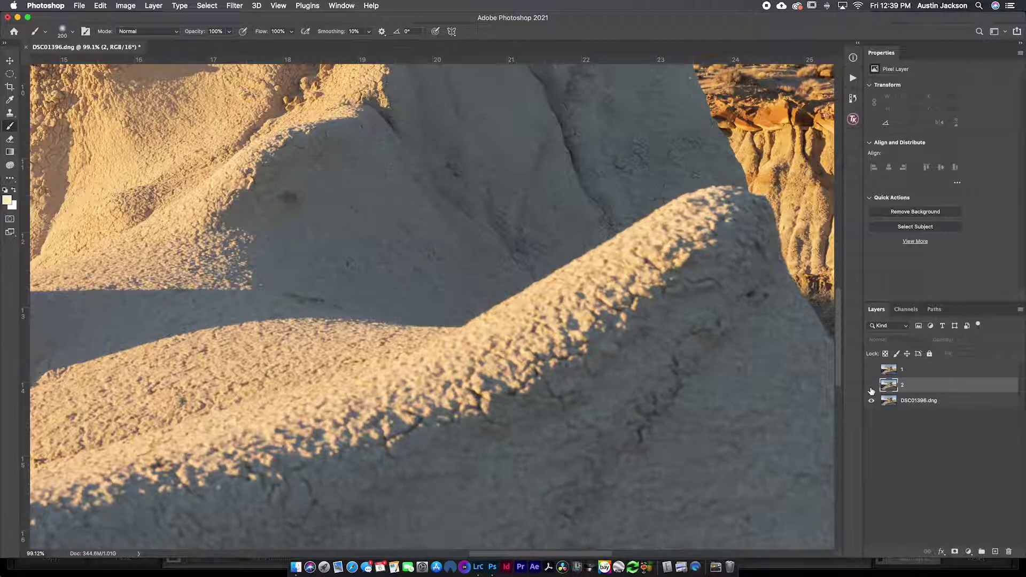
- Rename the DSC01396.dng layer as 3 and make layers 1 and 2 visible again
{"action": "double_click", "coordinate": [915, 401]}
{"action": "type", "text": "3"}
{"action": "key", "text": "Return"}
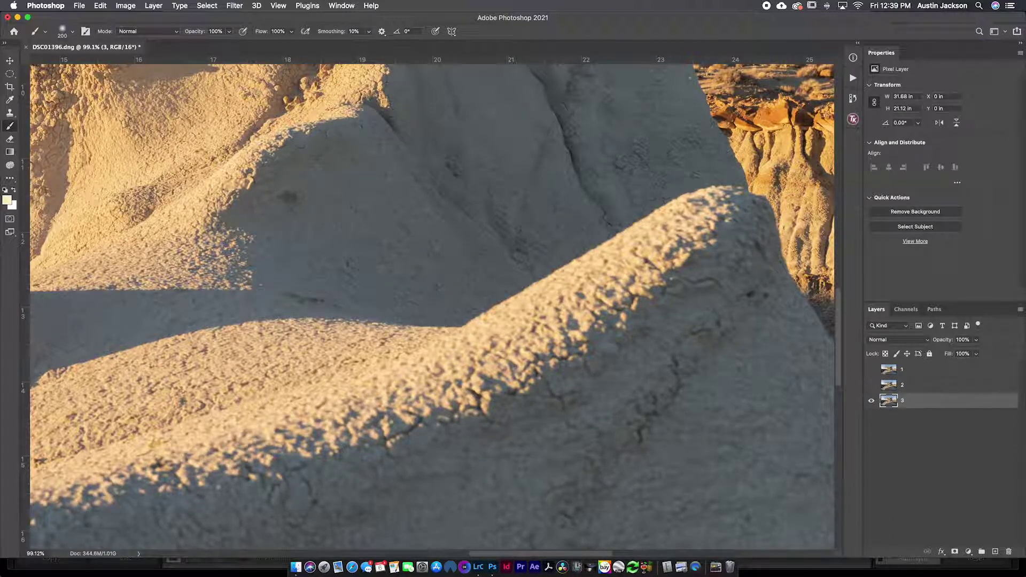
{"action": "left_click", "coordinate": [870, 384]}
{"action": "left_click", "coordinate": [870, 369]}
{"action": "key", "text": "super+0"}
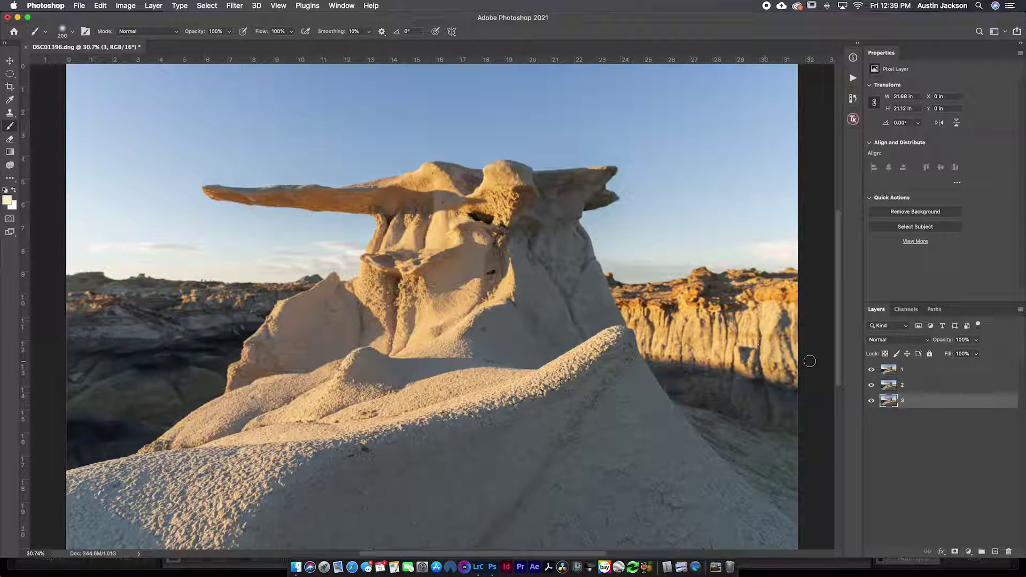
- Toggle layer 1's visibility while zoomed in on the rock's shaded neck to check how the layers line up
{"action": "mouse_move", "coordinate": [871, 369]}
{"action": "left_mouse_down"}
{"action": "mouse_move", "coordinate": [875, 391]}
{"action": "mouse_move", "coordinate": [871, 370]}
{"action": "left_mouse_up"}
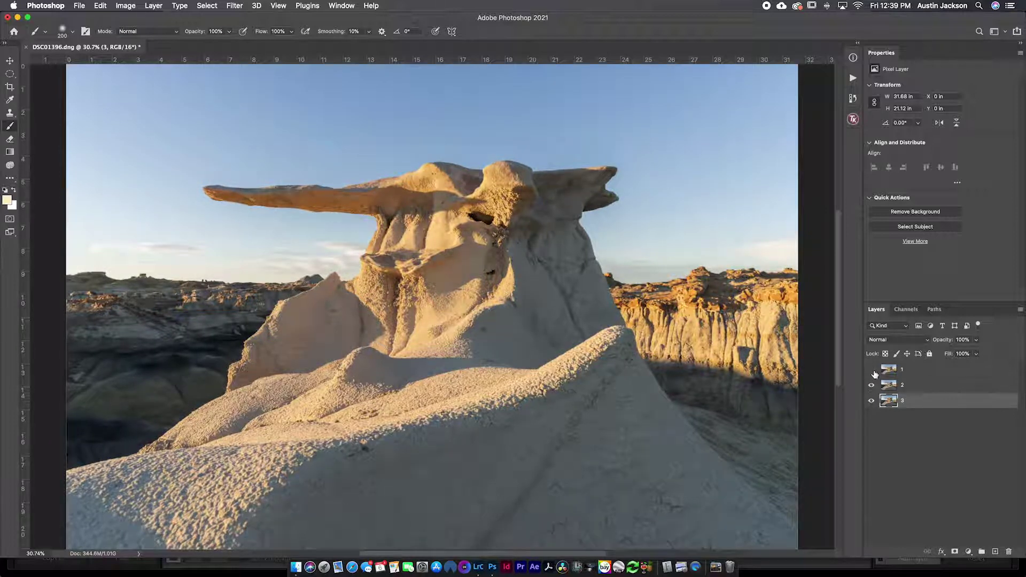
{"action": "left_click_drag", "start_coordinate": [566, 230], "coordinate": [599, 230]}
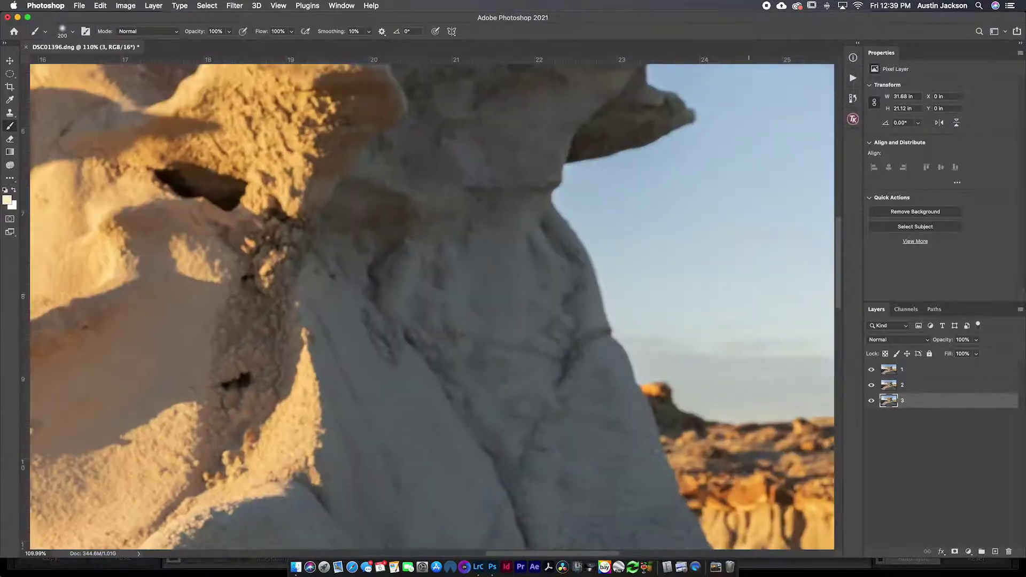
{"action": "left_click", "coordinate": [871, 370]}
{"action": "left_click", "coordinate": [872, 370]}
{"action": "left_click", "coordinate": [871, 370]}
{"action": "left_click", "coordinate": [871, 371]}
- Select layers 1, 2 and 3 and run Auto-Align Layers on them
{"action": "left_click", "coordinate": [906, 375], "text": "shift"}
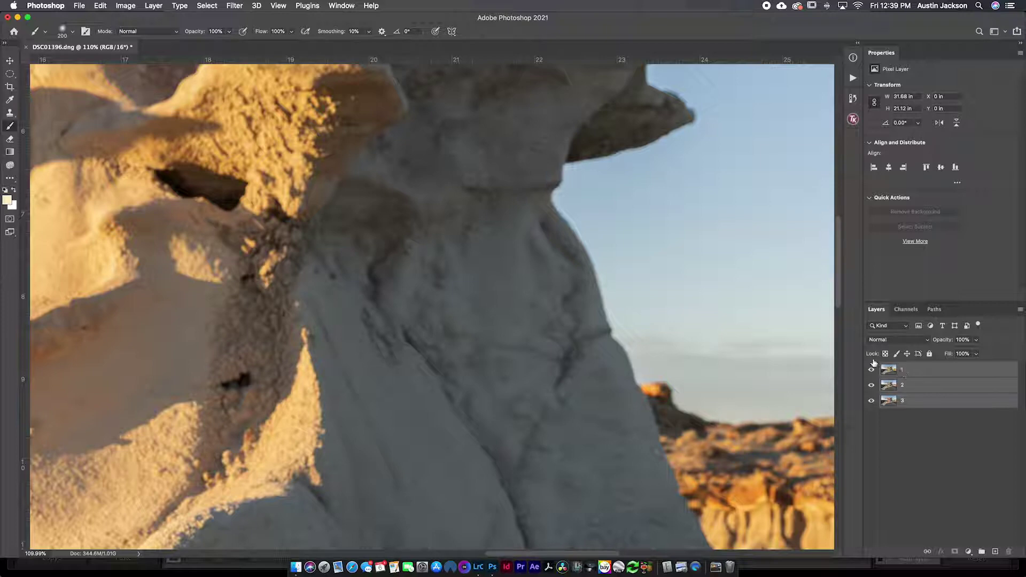
{"action": "left_click", "coordinate": [97, 6]}
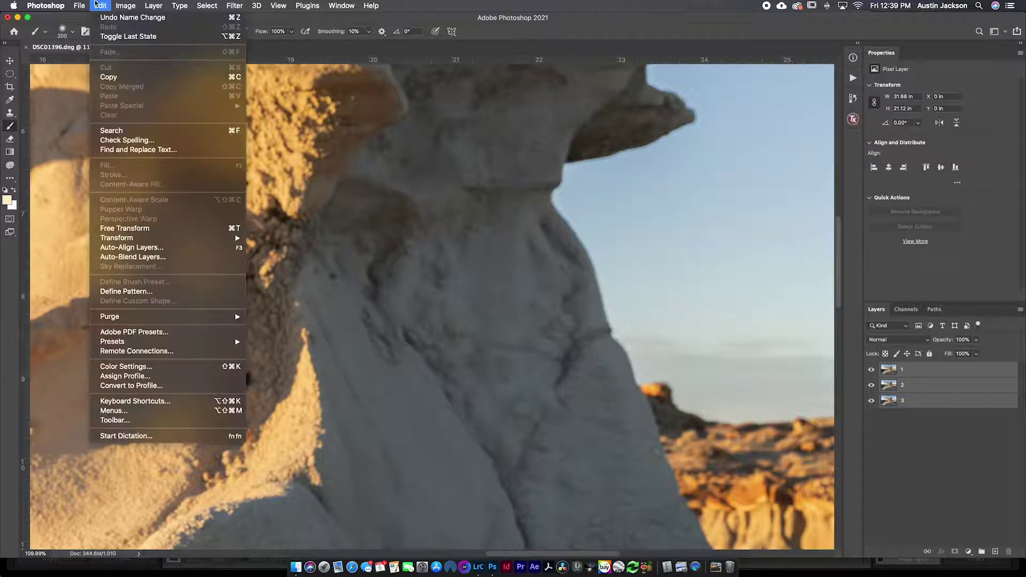
{"action": "left_click", "coordinate": [154, 250]}
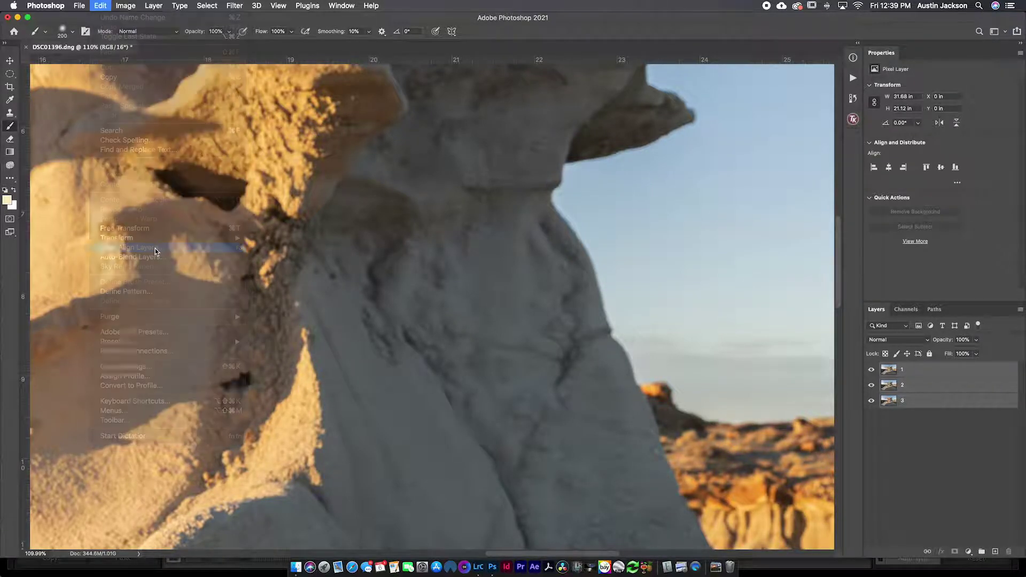
{"action": "left_click", "coordinate": [751, 241]}
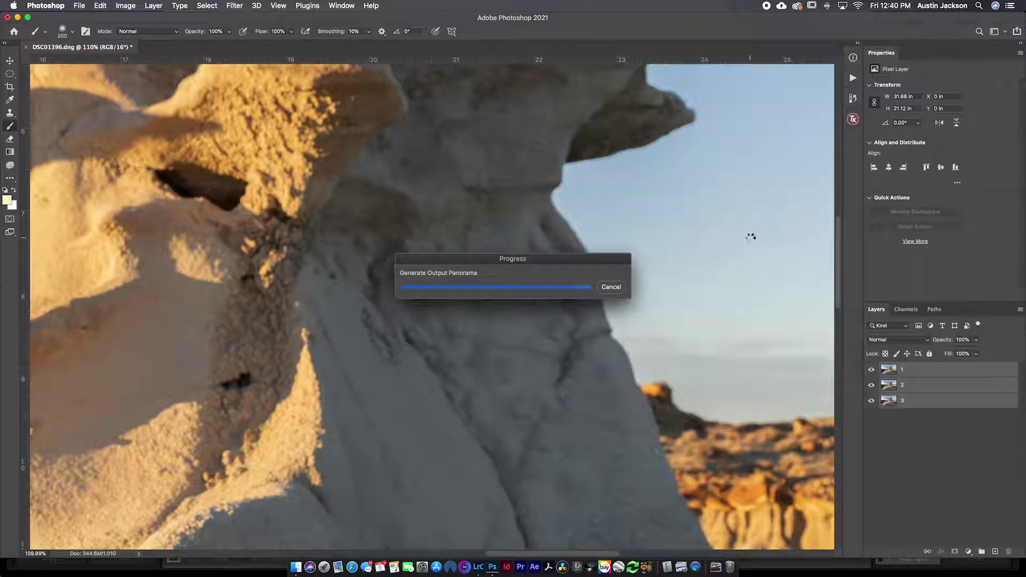
- Toggle layer 1's visibility to examine the alignment of the auto-aligned layers
{"action": "left_click", "coordinate": [871, 370]}
{"action": "left_click", "coordinate": [870, 370]}
{"action": "left_click", "coordinate": [870, 370]}
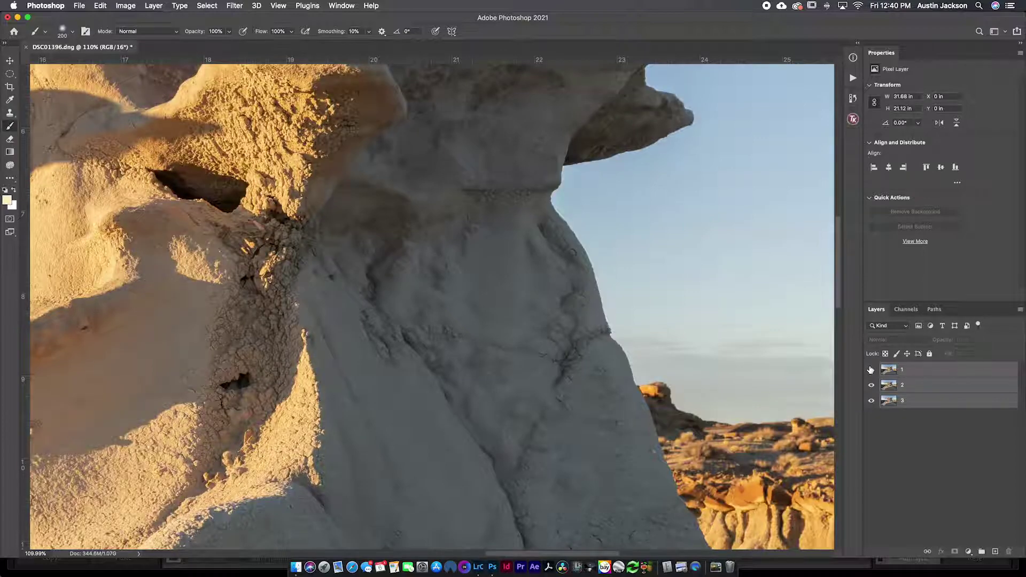
- Add a white layer mask to layer 1 alone, keeping all three layers visible
{"action": "key", "text": "super+0"}
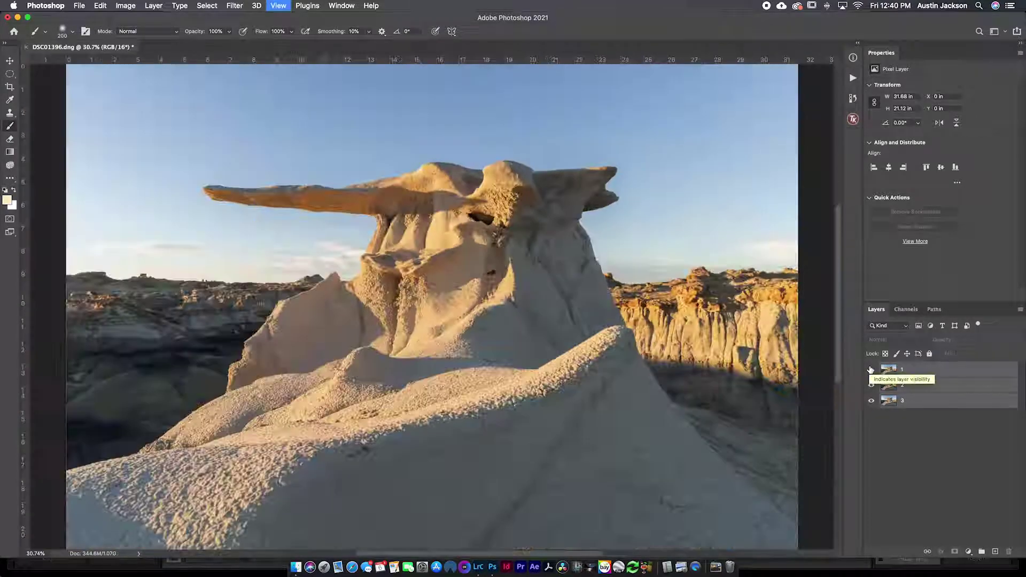
{"action": "left_click", "coordinate": [870, 370]}
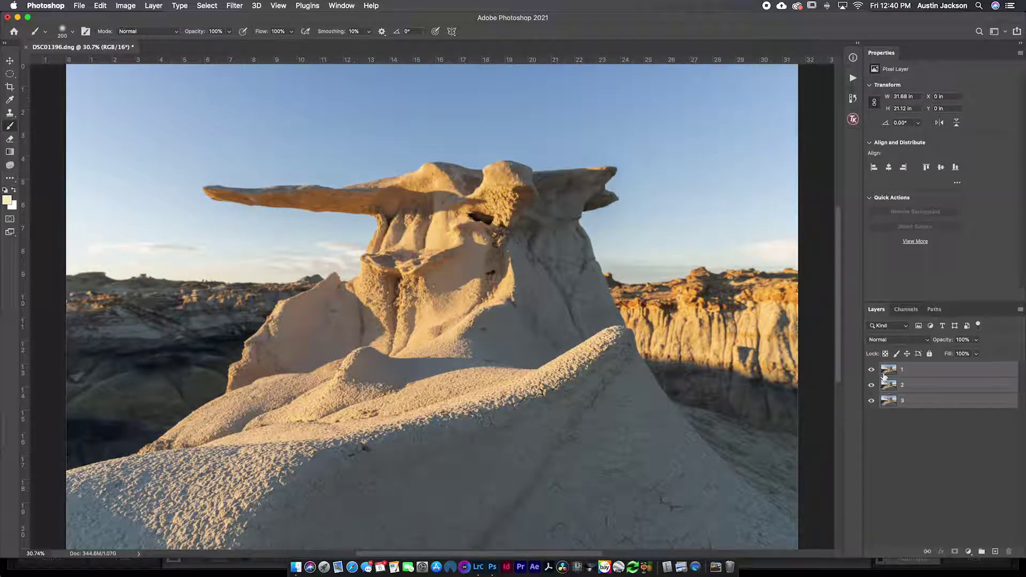
{"action": "left_click", "coordinate": [906, 374]}
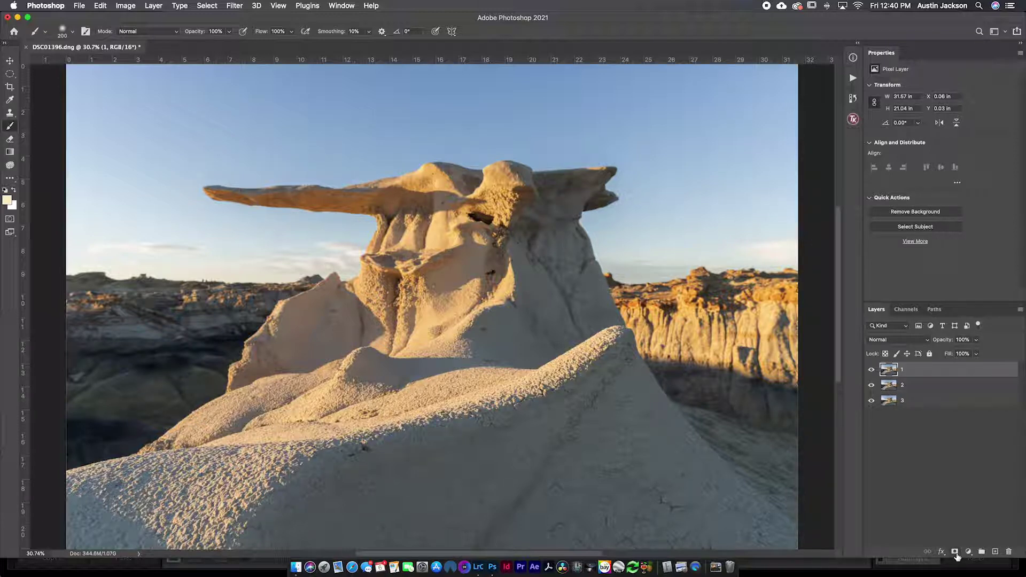
{"action": "left_click", "coordinate": [954, 552]}
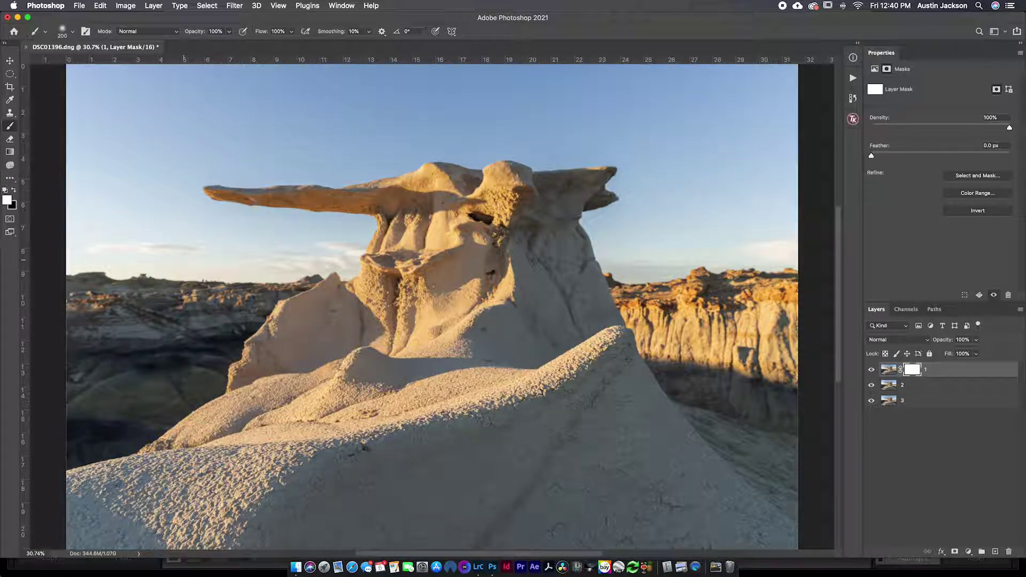
- Enlarge the brush to 1400 px, try painting black on layer 1's mask over the rock's centre, and undo the stroke
{"action": "key", "text": "bracketright"}
{"action": "key", "text": "bracketright"}
{"action": "key", "text": "bracketright"}
{"action": "scroll", "coordinate": [469, 281], "scroll_direction": "up", "scroll_amount": 5}
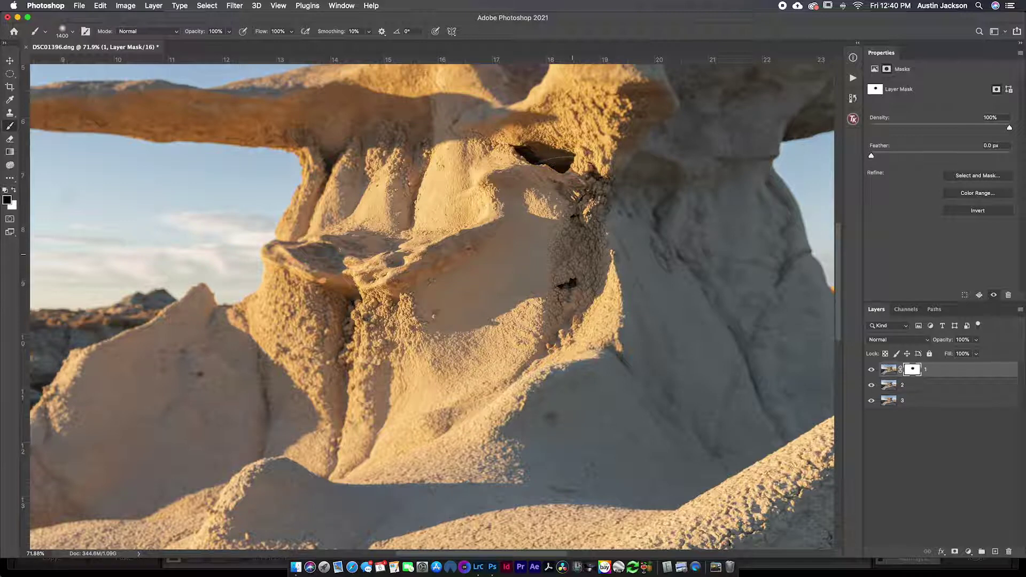
{"action": "key", "text": "super+z"}
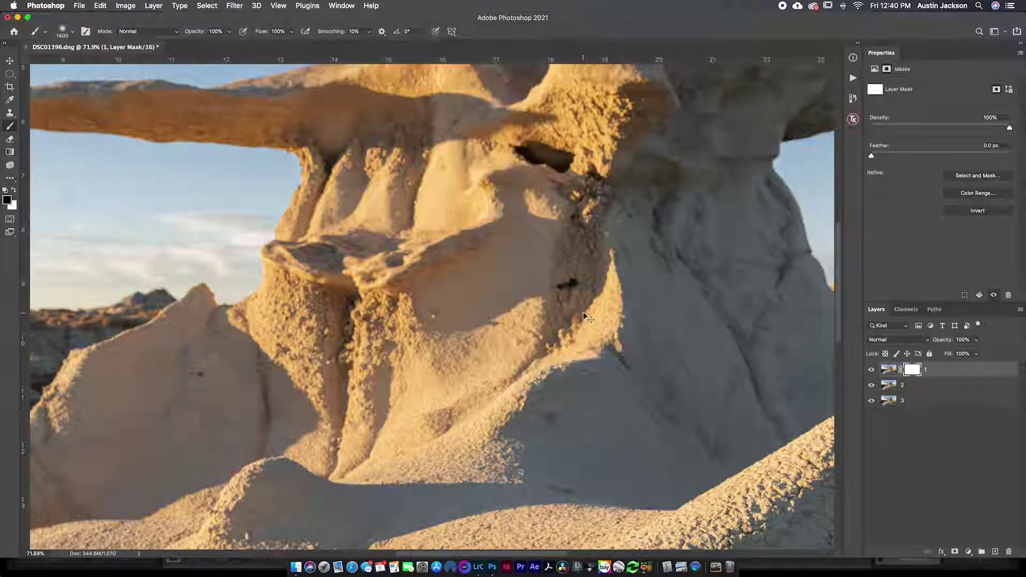
- Invert layer 1's mask to black and make white the foreground colour
{"action": "key", "text": "super+0"}
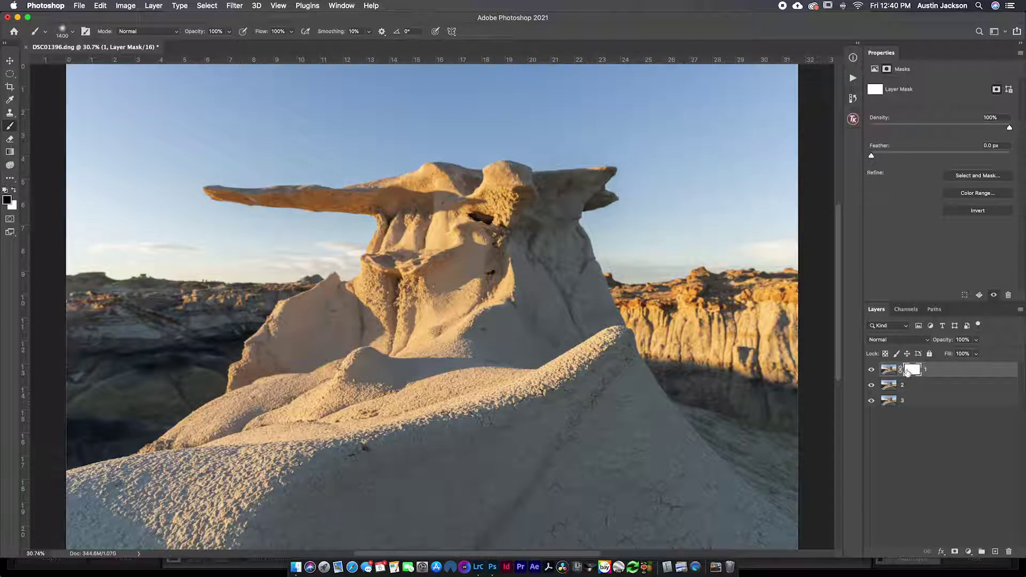
{"action": "key", "text": "super+i"}
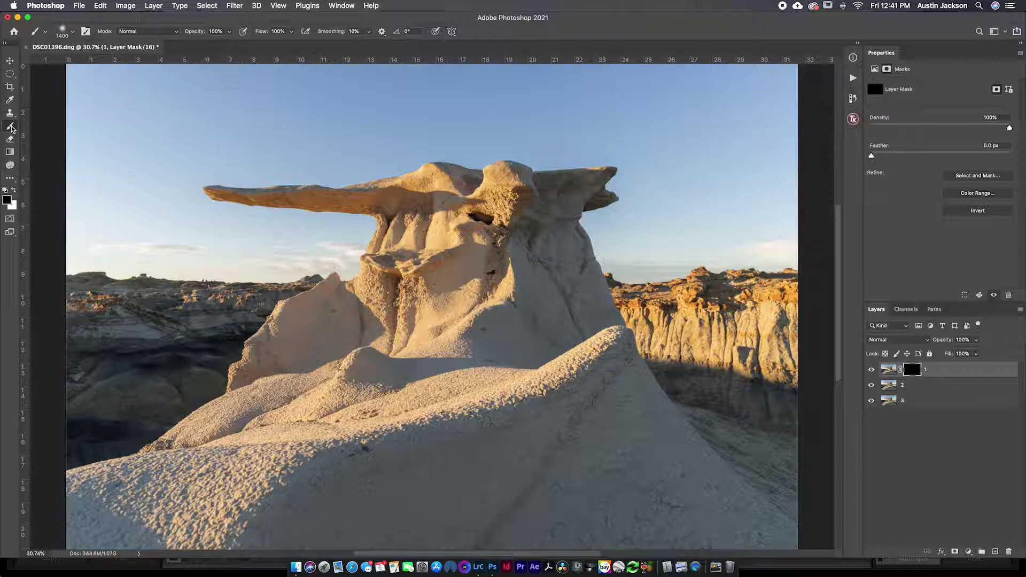
{"action": "left_click", "coordinate": [14, 191]}
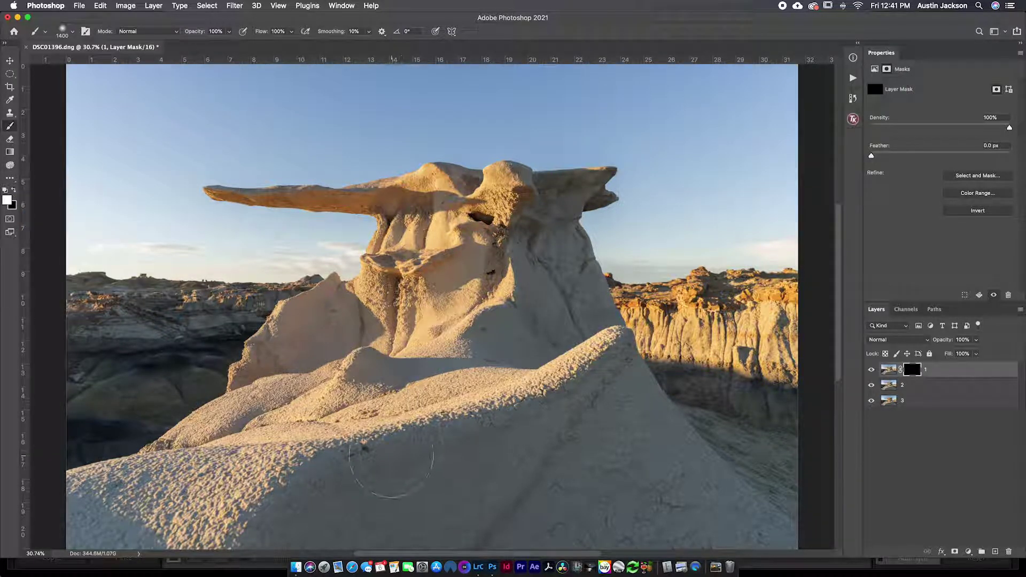
- Paint white on layer 1's mask over the shaded, cracked foreground slope down to the photo's lower-right corner
{"action": "left_click_drag", "start_coordinate": [506, 443], "coordinate": [533, 454]}
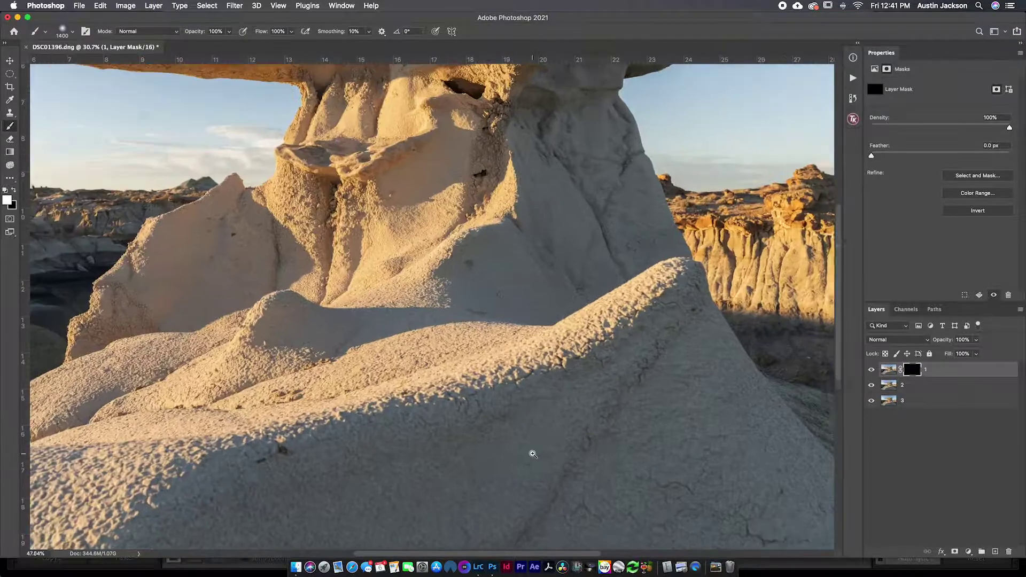
{"action": "left_click_drag", "start_coordinate": [508, 418], "coordinate": [527, 300]}
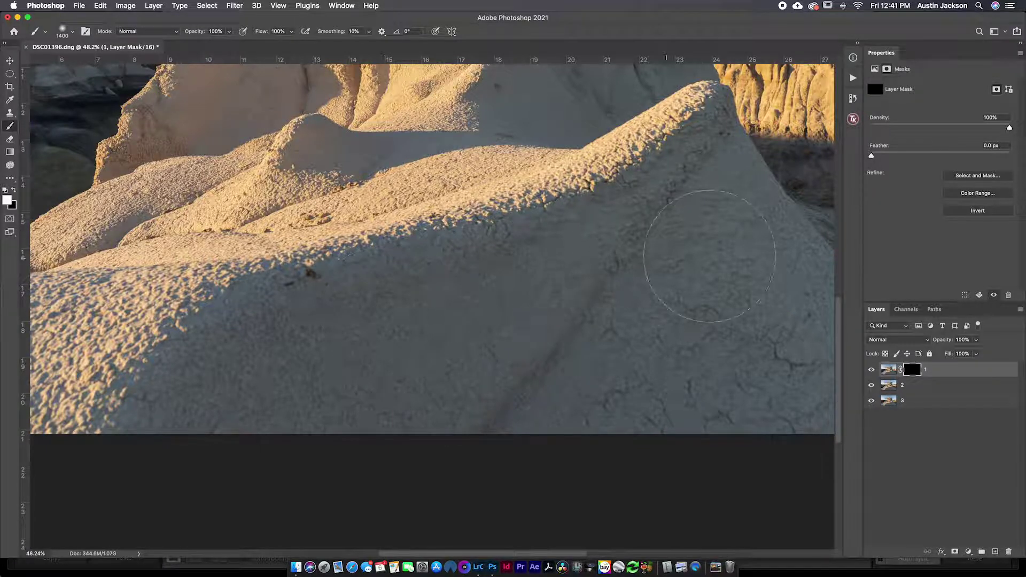
{"action": "left_click_drag", "start_coordinate": [667, 360], "coordinate": [392, 300]}
{"action": "scroll", "coordinate": [391, 300], "scroll_direction": "right", "scroll_amount": 5}
{"action": "scroll", "coordinate": [392, 300], "scroll_direction": "down", "scroll_amount": 2}
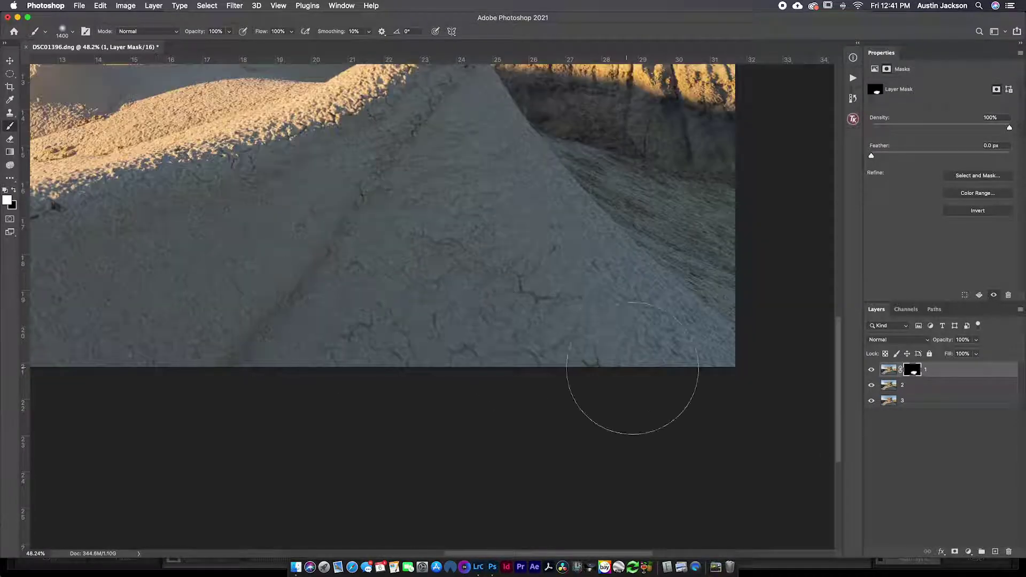
{"action": "left_click_drag", "start_coordinate": [604, 345], "coordinate": [636, 412]}
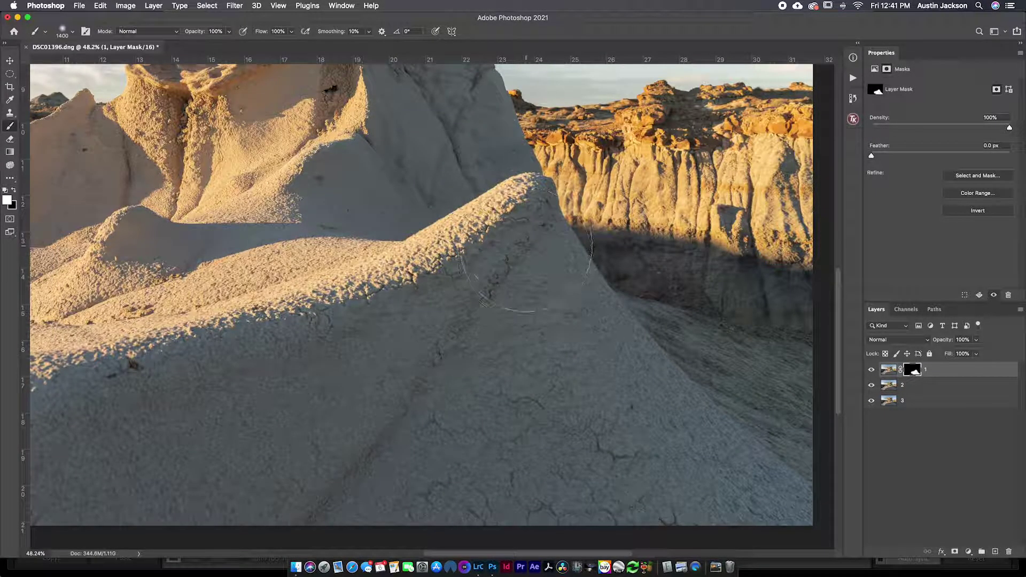
- Extend the white painting on layer 1's mask across the sunlit foreground ridge to the photo's lower-left corner
{"action": "left_click_drag", "start_coordinate": [307, 342], "coordinate": [662, 289]}
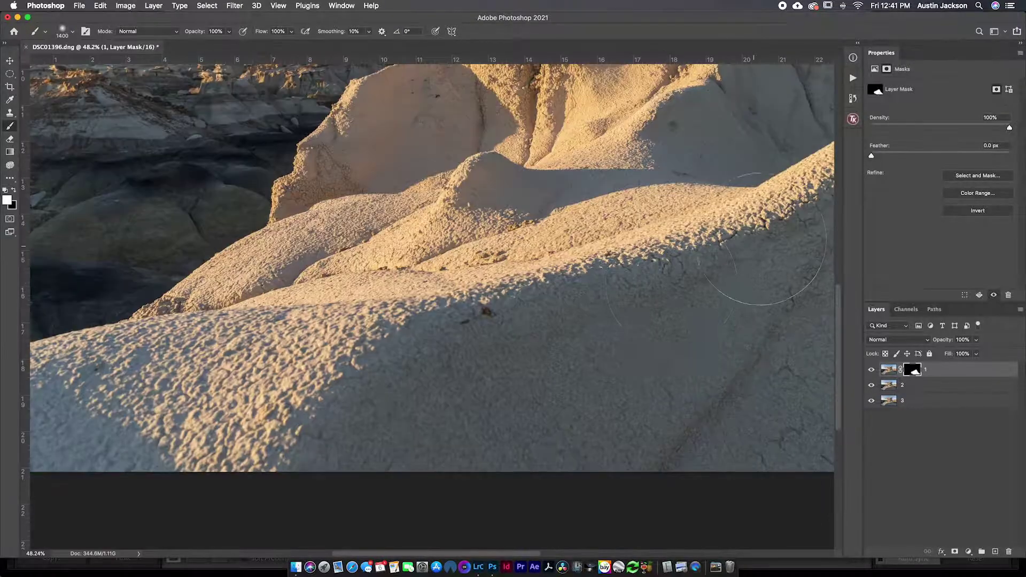
{"action": "left_click_drag", "start_coordinate": [326, 360], "coordinate": [571, 297]}
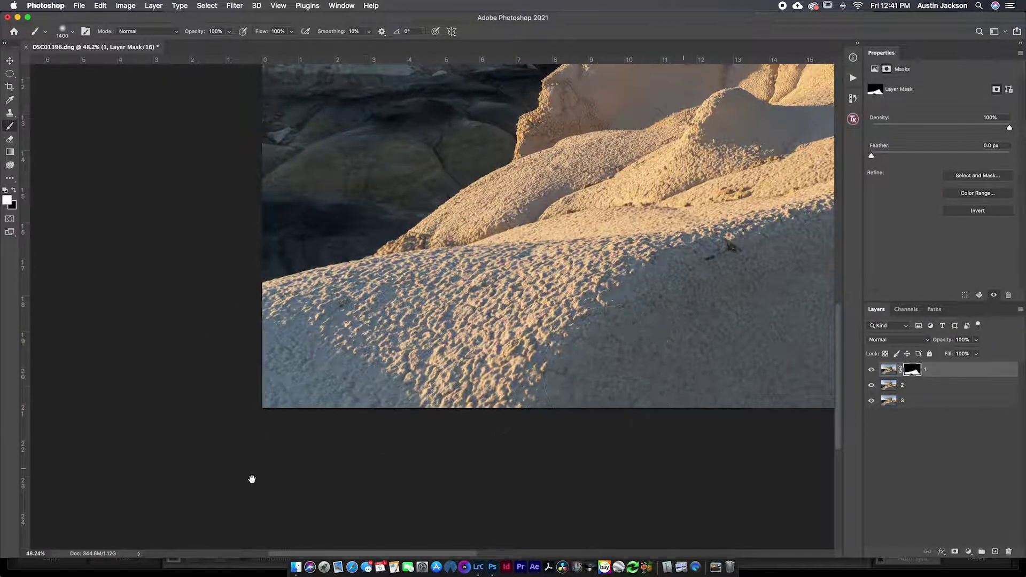
{"action": "left_click_drag", "start_coordinate": [673, 302], "coordinate": [218, 489]}
{"action": "left_click_drag", "start_coordinate": [588, 292], "coordinate": [667, 293]}
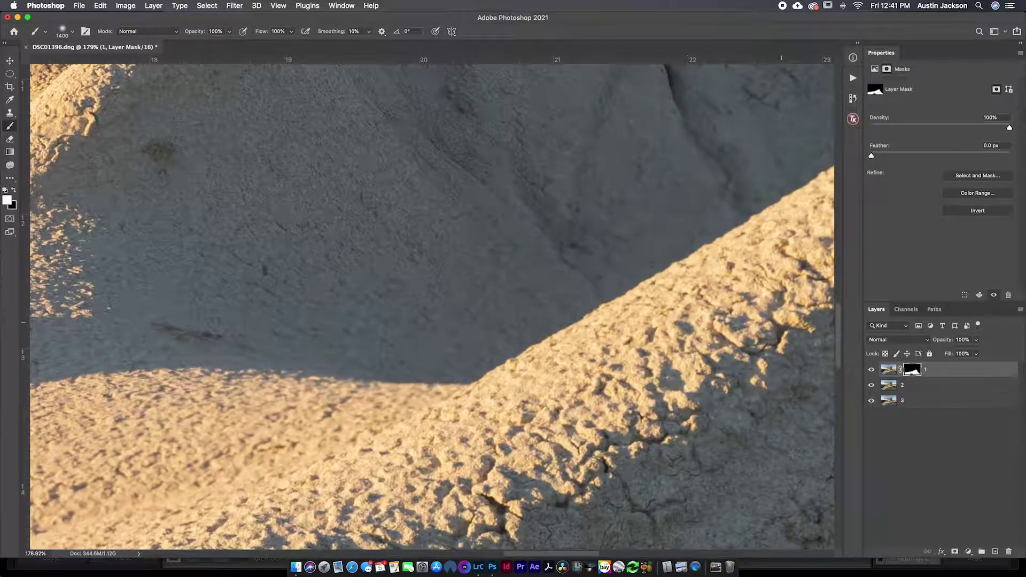
- Compare layer 1 on and off at the ridge edge, and set up a black 200 px brush with a harder edge
{"action": "left_click", "coordinate": [871, 370]}
{"action": "left_click", "coordinate": [870, 370]}
{"action": "left_click", "coordinate": [72, 31]}
{"action": "left_click", "coordinate": [72, 31]}
{"action": "key", "text": "bracketleft"}
{"action": "key", "text": "bracketleft"}
{"action": "key", "text": "bracketleft"}
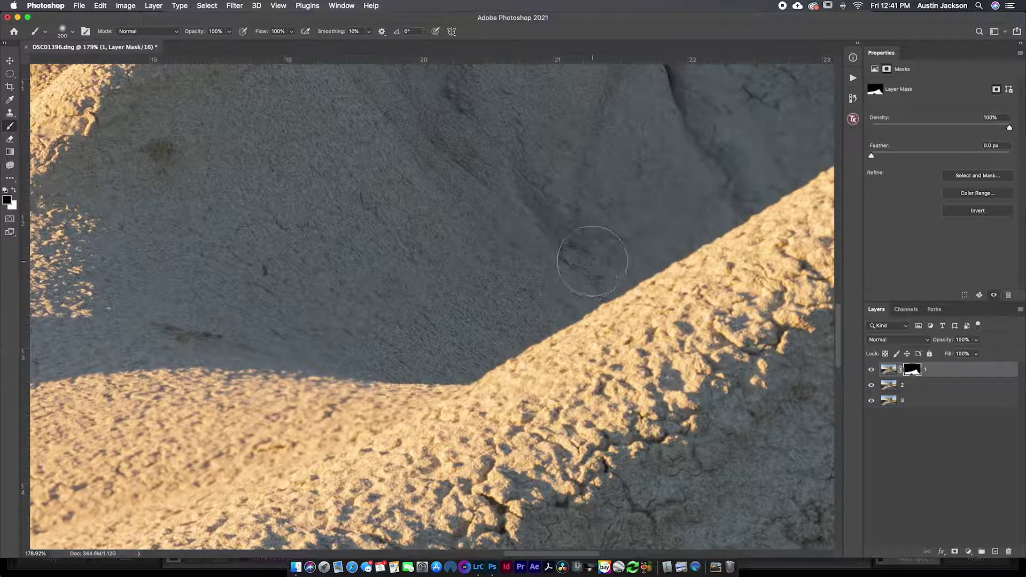
{"action": "left_click", "coordinate": [75, 28]}
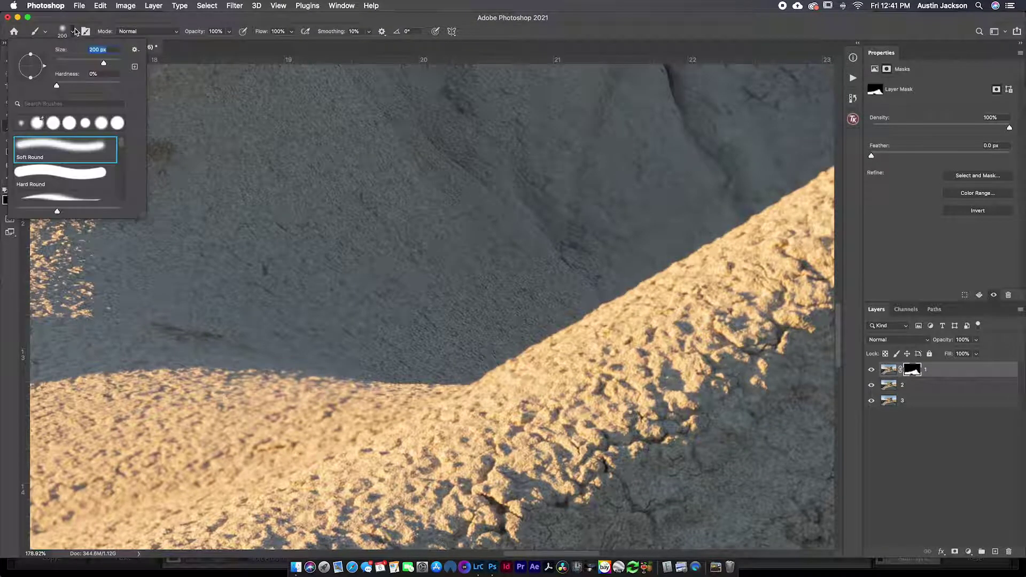
{"action": "left_click_drag", "start_coordinate": [80, 84], "coordinate": [83, 86]}
{"action": "key", "text": "Return"}
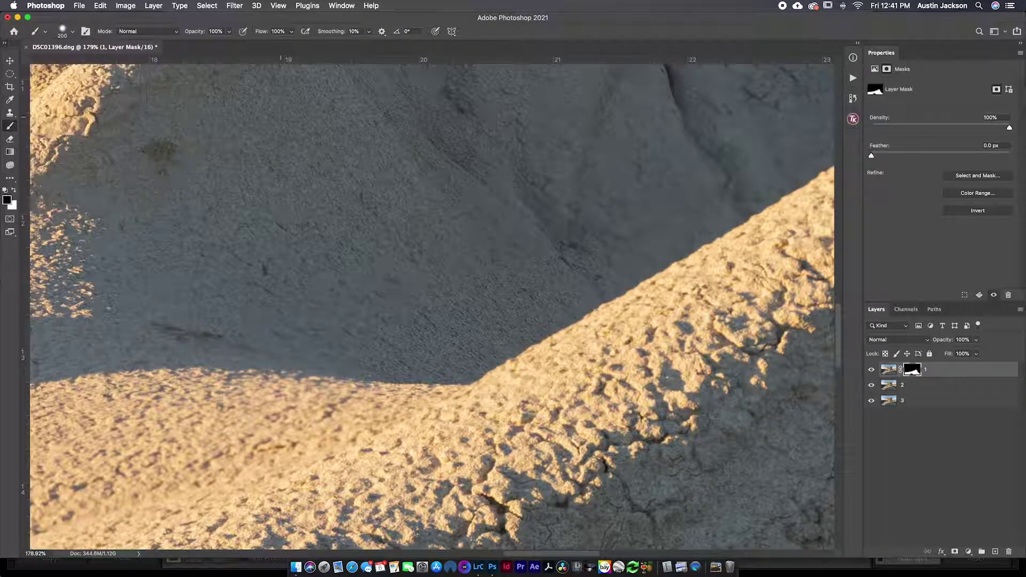
- Paint black on layer 1's mask just outside the foreground ridge, from the shaded hollow around its peak and down the right-hand slope
{"action": "scroll", "coordinate": [526, 247], "scroll_direction": "right", "scroll_amount": 5}
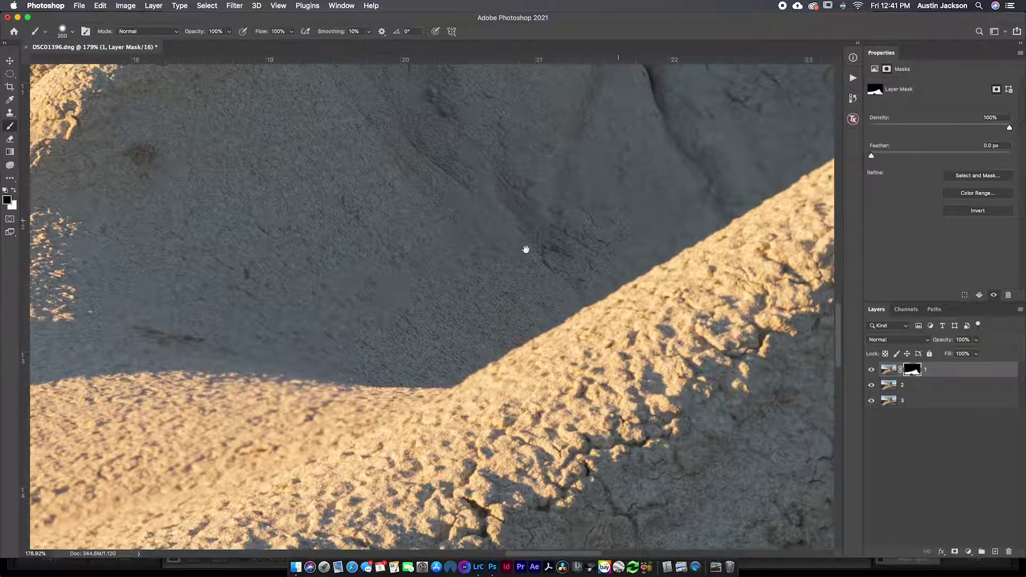
{"action": "mouse_move", "coordinate": [419, 252]}
{"action": "left_mouse_down"}
{"action": "mouse_move", "coordinate": [367, 298]}
{"action": "mouse_move", "coordinate": [371, 310]}
{"action": "mouse_move", "coordinate": [408, 288]}
{"action": "left_mouse_up"}
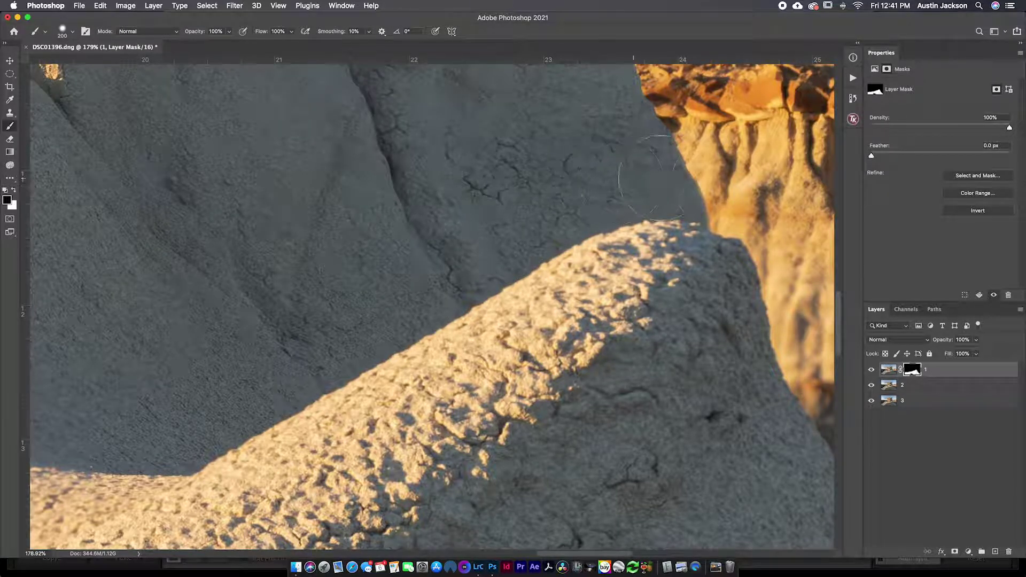
{"action": "left_click_drag", "start_coordinate": [670, 179], "coordinate": [368, 174]}
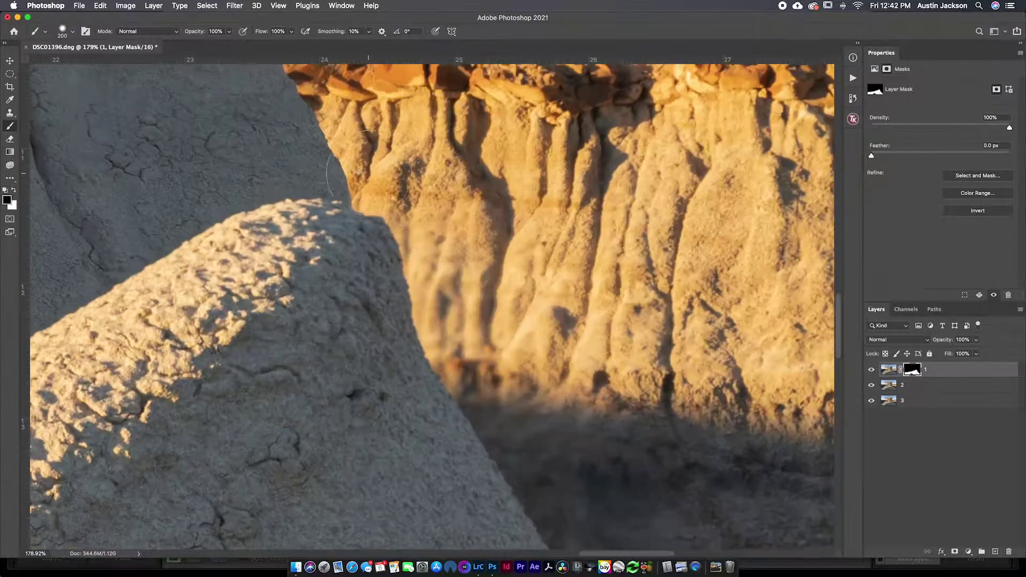
{"action": "mouse_move", "coordinate": [427, 218]}
{"action": "left_mouse_down"}
{"action": "mouse_move", "coordinate": [486, 378]}
{"action": "mouse_move", "coordinate": [403, 309]}
{"action": "left_mouse_up"}
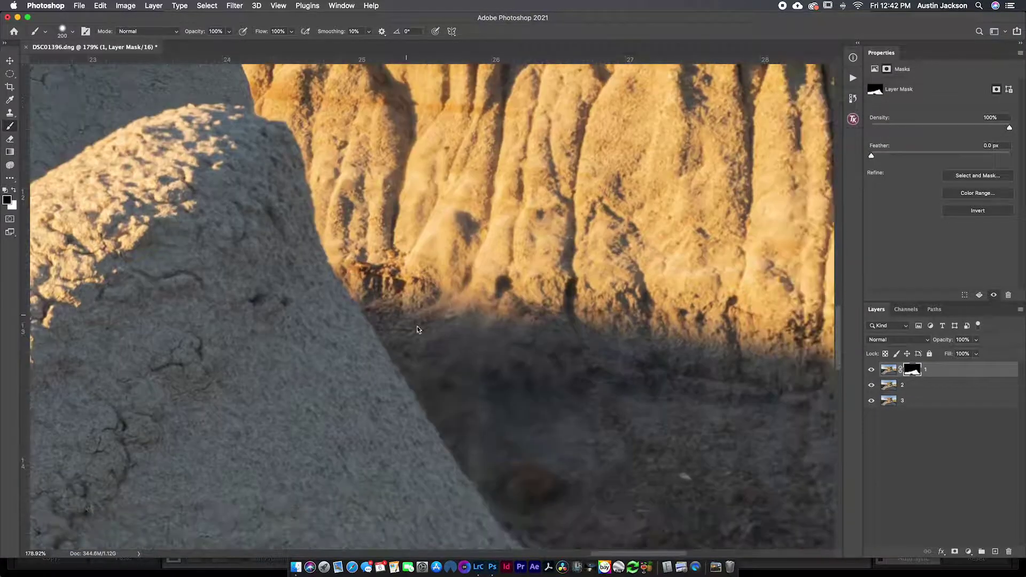
{"action": "left_click_drag", "start_coordinate": [550, 508], "coordinate": [412, 281]}
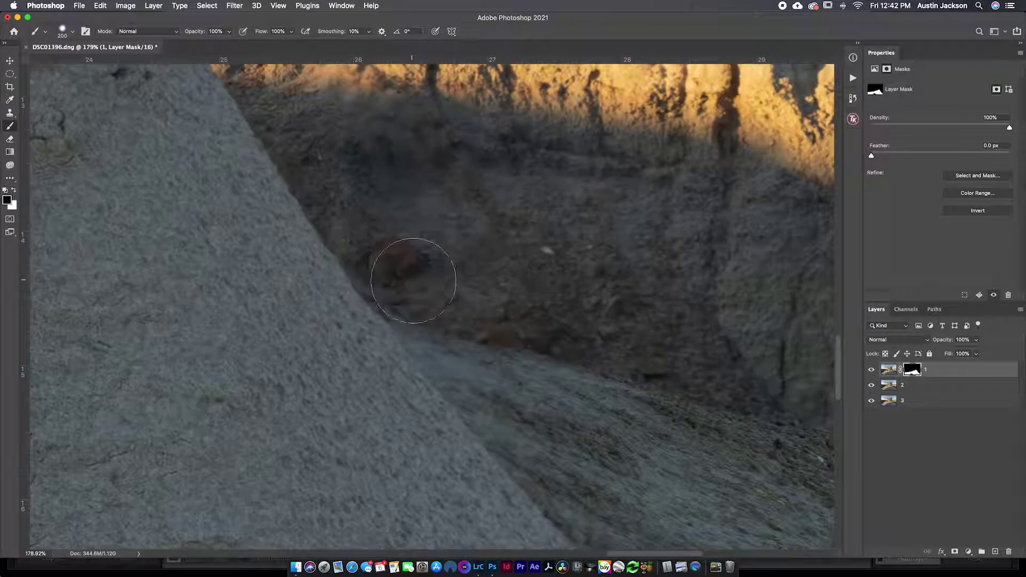
{"action": "left_click_drag", "start_coordinate": [535, 426], "coordinate": [364, 253]}
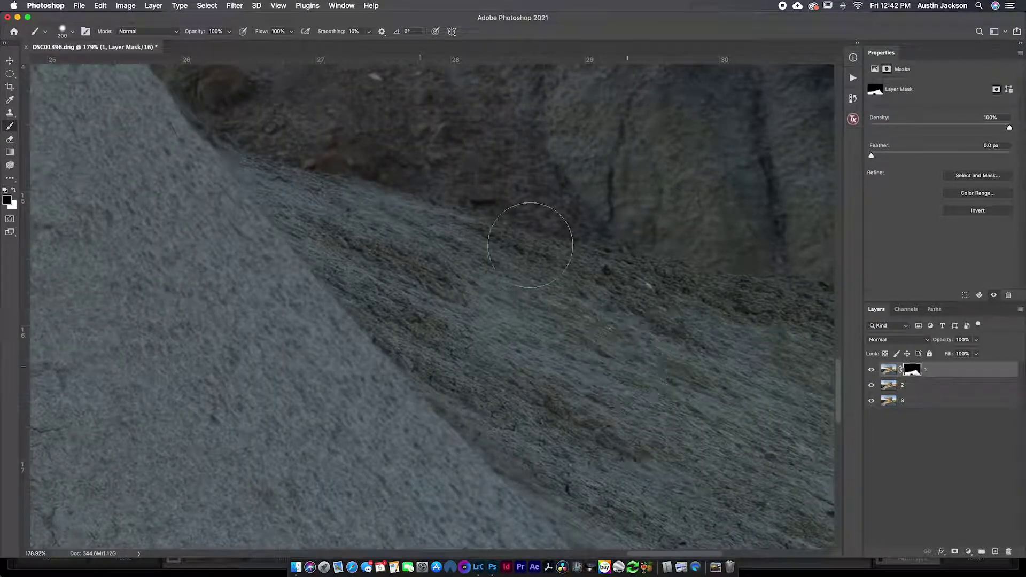
- Enlarge the brush to 800 px and paint black on layer 1's mask over the shadowed cliff base beside the foreground slope
{"action": "scroll", "coordinate": [487, 287], "scroll_direction": "up", "scroll_amount": 5}
{"action": "key", "text": "super+minus"}
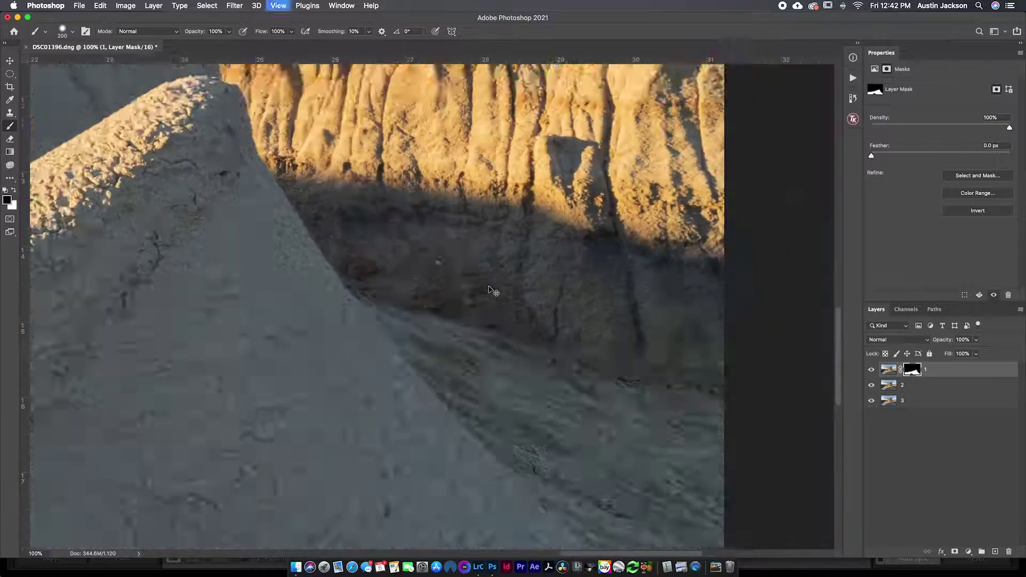
{"action": "key", "text": "super+minus"}
{"action": "key", "text": "bracketright"}
{"action": "key", "text": "bracketright"}
{"action": "key", "text": "bracketright"}
{"action": "key", "text": "bracketright"}
{"action": "key", "text": "bracketright"}
{"action": "key", "text": "bracketright"}
{"action": "key", "text": "bracketright"}
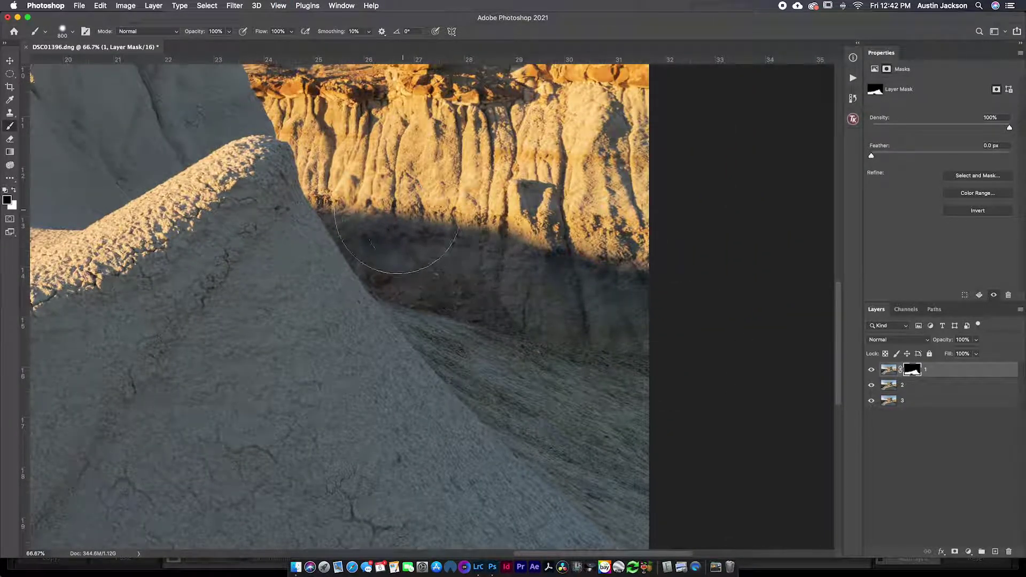
- View layer 1's mask on its own, return to the image, and show the mask as a red overlay
{"action": "left_click", "coordinate": [915, 373], "text": "alt"}
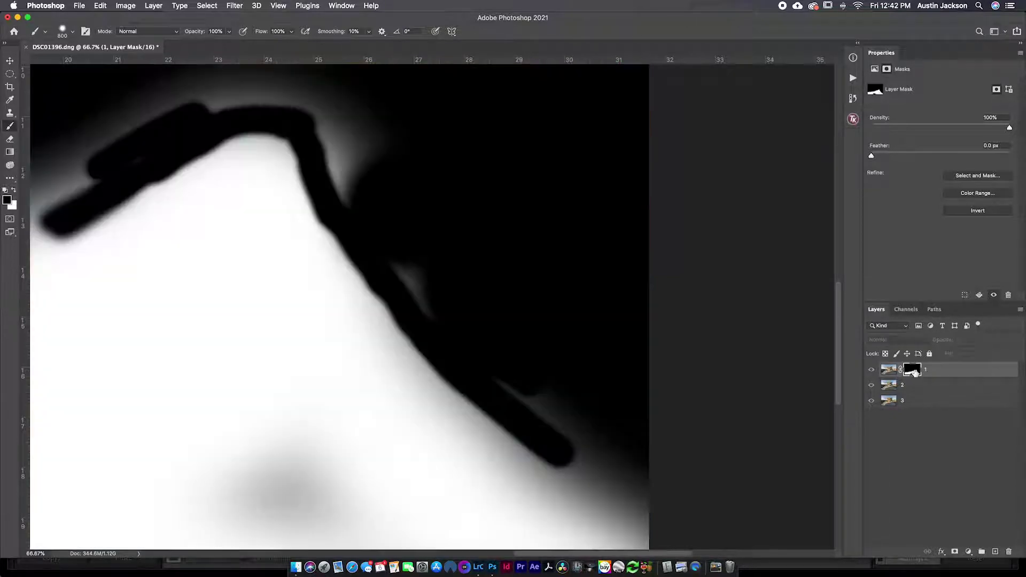
{"action": "left_click", "coordinate": [915, 372], "text": "alt"}
{"action": "left_click", "coordinate": [886, 372]}
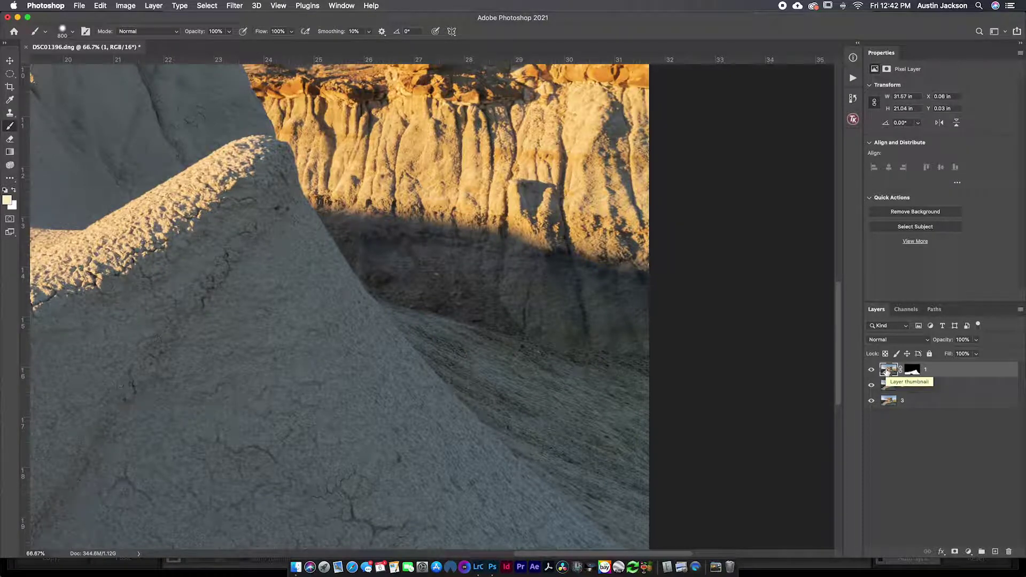
{"action": "key", "text": "backslash"}
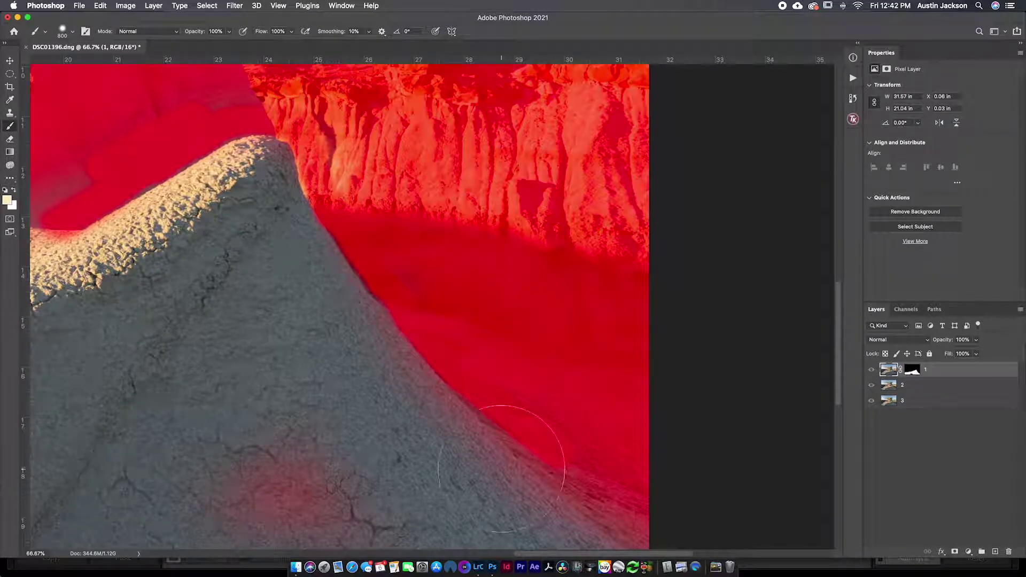
- Paint white on layer 1's mask over the missed red patch in the cracked foreground slope
{"action": "left_click_drag", "start_coordinate": [535, 437], "coordinate": [538, 323]}
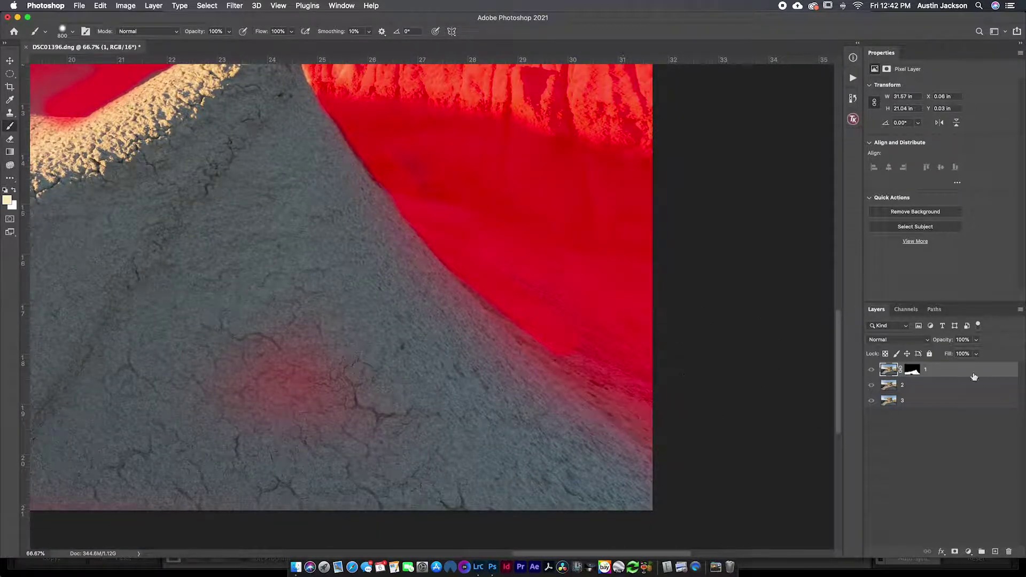
{"action": "left_click", "coordinate": [911, 370]}
{"action": "mouse_move", "coordinate": [317, 390]}
{"action": "left_mouse_down"}
{"action": "mouse_move", "coordinate": [298, 362]}
{"action": "mouse_move", "coordinate": [306, 381]}
{"action": "left_mouse_up"}
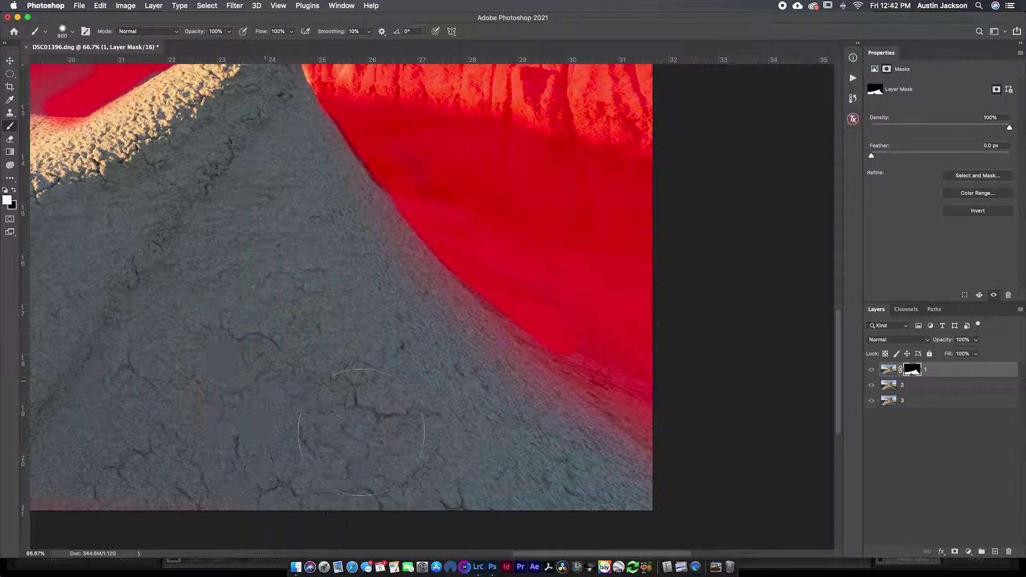
- Switch to black and mask out layer 1's leftover areas on the grassy slope and in the shaded hollow behind the ridge
{"action": "key", "text": "x"}
{"action": "left_click_drag", "start_coordinate": [599, 320], "coordinate": [641, 342]}
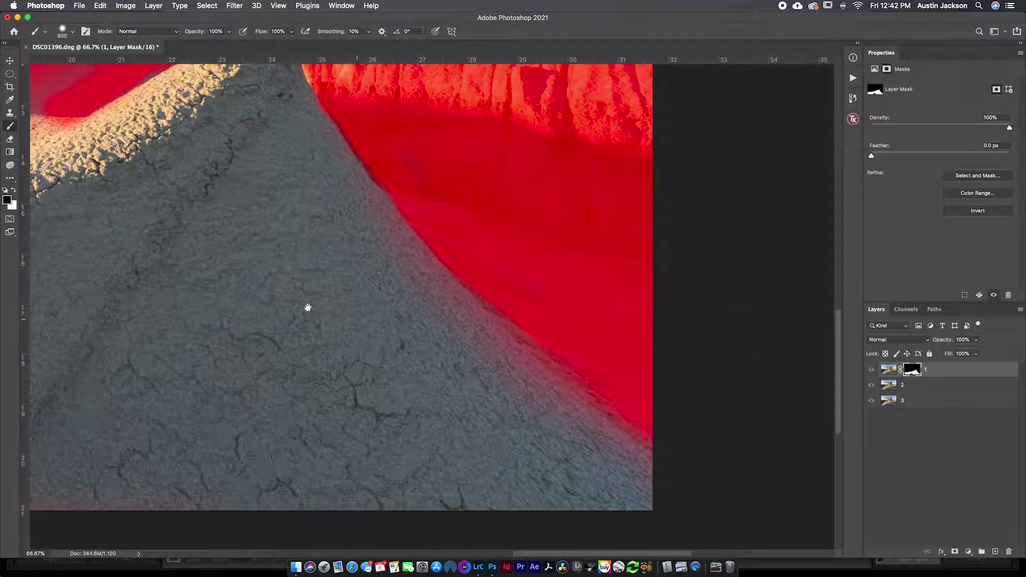
{"action": "left_click_drag", "start_coordinate": [307, 305], "coordinate": [676, 514]}
{"action": "left_click_drag", "start_coordinate": [355, 338], "coordinate": [593, 329]}
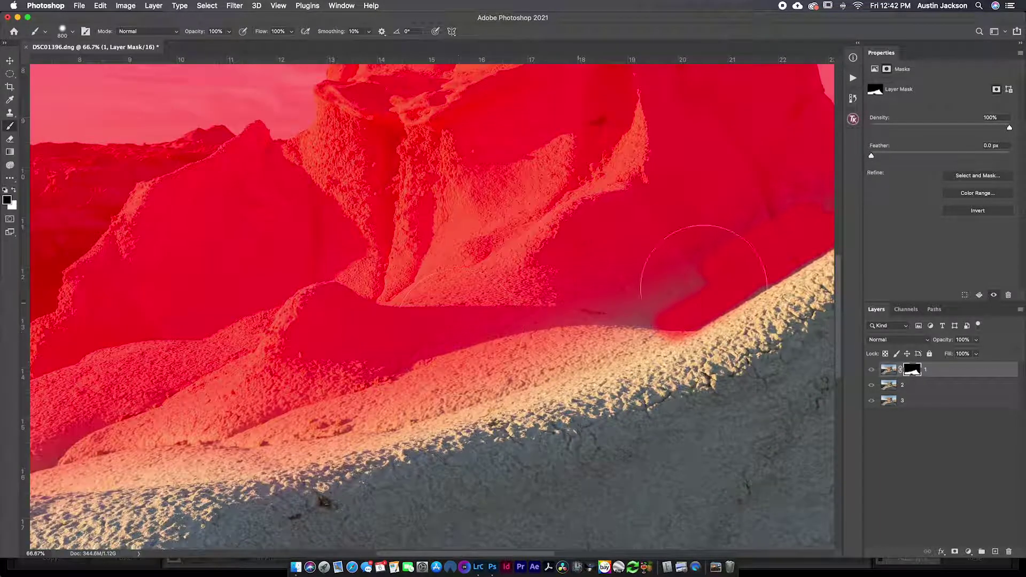
{"action": "mouse_move", "coordinate": [617, 288]}
{"action": "left_mouse_down"}
{"action": "mouse_move", "coordinate": [515, 286]}
{"action": "mouse_move", "coordinate": [606, 275]}
{"action": "left_mouse_up"}
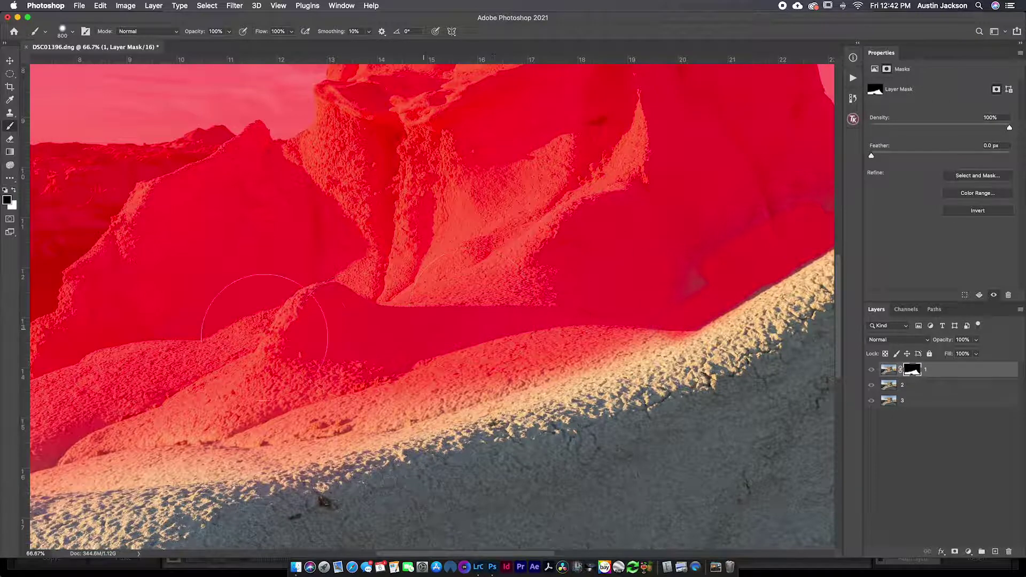
- Paint black on layer 1's mask over the hills and along the foreground ridge's far edge, reducing the brush to 250 px
{"action": "left_click_drag", "start_coordinate": [320, 339], "coordinate": [607, 281]}
{"action": "mouse_move", "coordinate": [565, 340]}
{"action": "left_mouse_down"}
{"action": "mouse_move", "coordinate": [507, 369]}
{"action": "mouse_move", "coordinate": [326, 390]}
{"action": "mouse_move", "coordinate": [419, 356]}
{"action": "mouse_move", "coordinate": [565, 335]}
{"action": "mouse_move", "coordinate": [571, 388]}
{"action": "mouse_move", "coordinate": [646, 363]}
{"action": "mouse_move", "coordinate": [711, 363]}
{"action": "left_mouse_up"}
{"action": "key", "text": "bracketleft"}
{"action": "key", "text": "bracketleft"}
{"action": "left_click_drag", "start_coordinate": [635, 357], "coordinate": [286, 427]}
{"action": "mouse_move", "coordinate": [224, 438]}
{"action": "left_mouse_down"}
{"action": "mouse_move", "coordinate": [454, 388]}
{"action": "mouse_move", "coordinate": [556, 344]}
{"action": "left_mouse_up"}
{"action": "left_click_drag", "start_coordinate": [364, 492], "coordinate": [388, 294]}
- Paint white with a 1200 px brush over the red patch at the foreground slope's base, hide the overlay and return to black
{"action": "key", "text": "super+minus"}
{"action": "key", "text": "super+minus"}
{"action": "key", "text": "super+minus"}
{"action": "key", "text": "super+minus"}
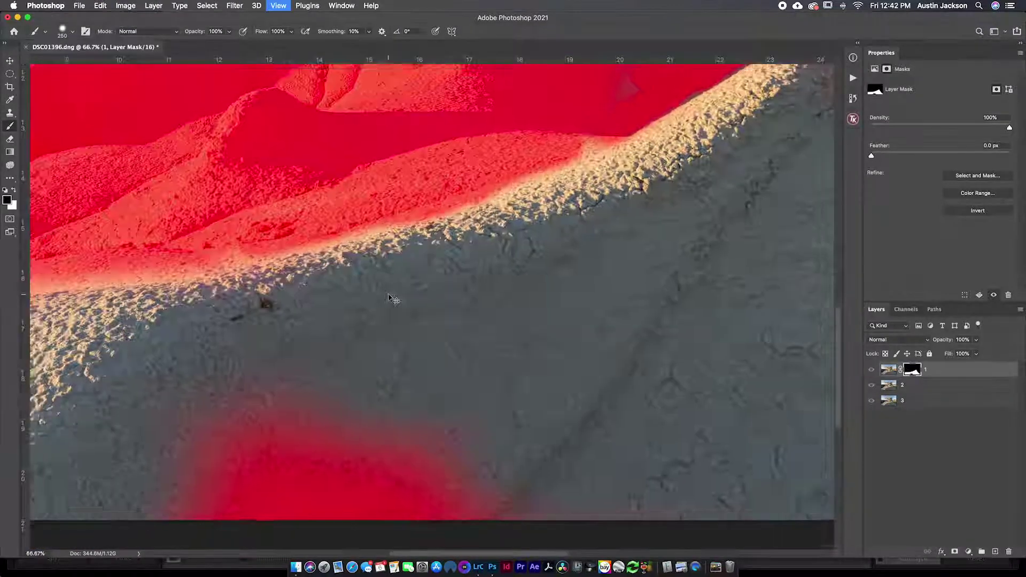
{"action": "key", "text": "x"}
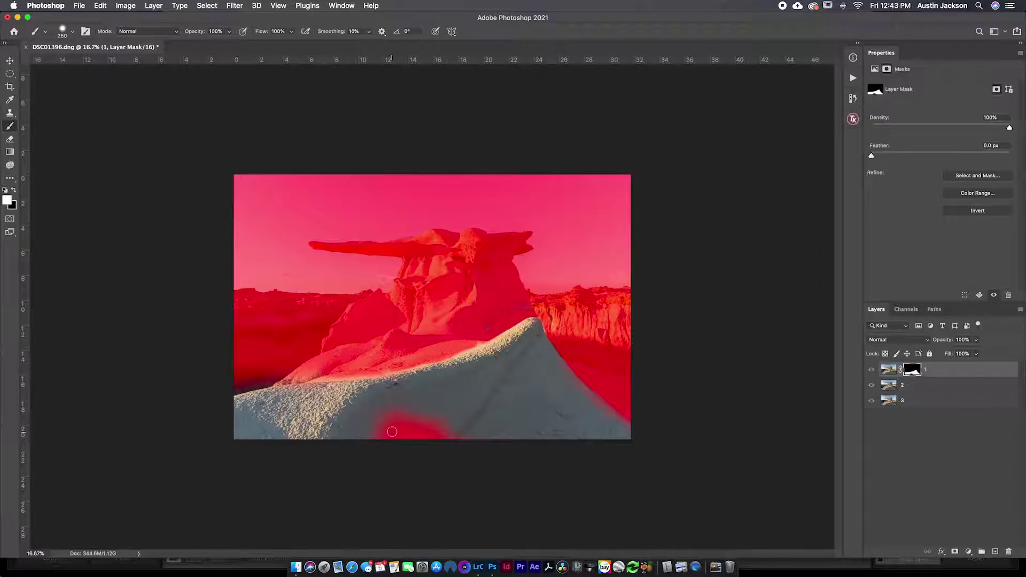
{"action": "key", "text": "bracketright"}
{"action": "left_click_drag", "start_coordinate": [393, 425], "coordinate": [438, 425]}
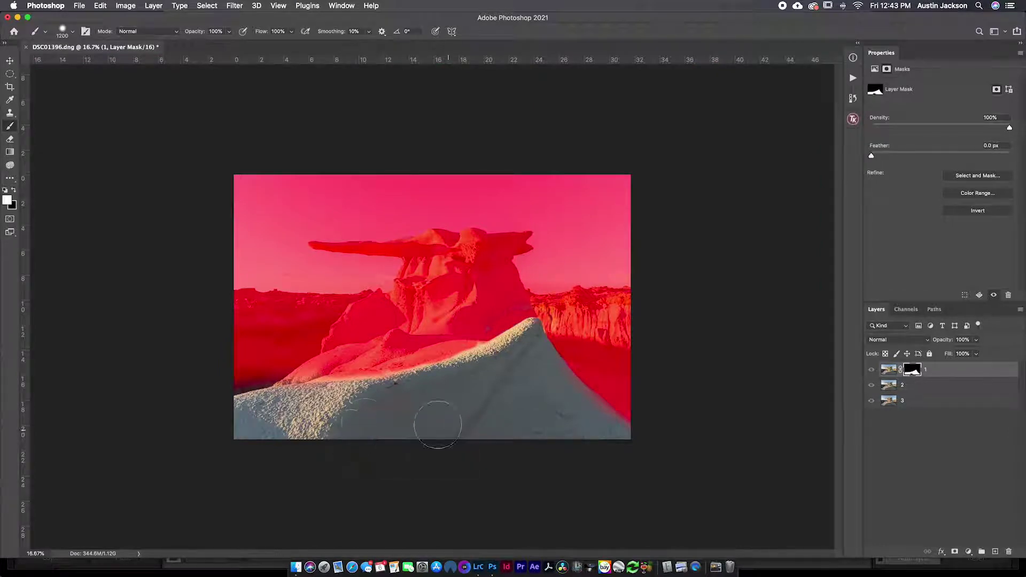
{"action": "key", "text": "backslash"}
{"action": "key", "text": "x"}
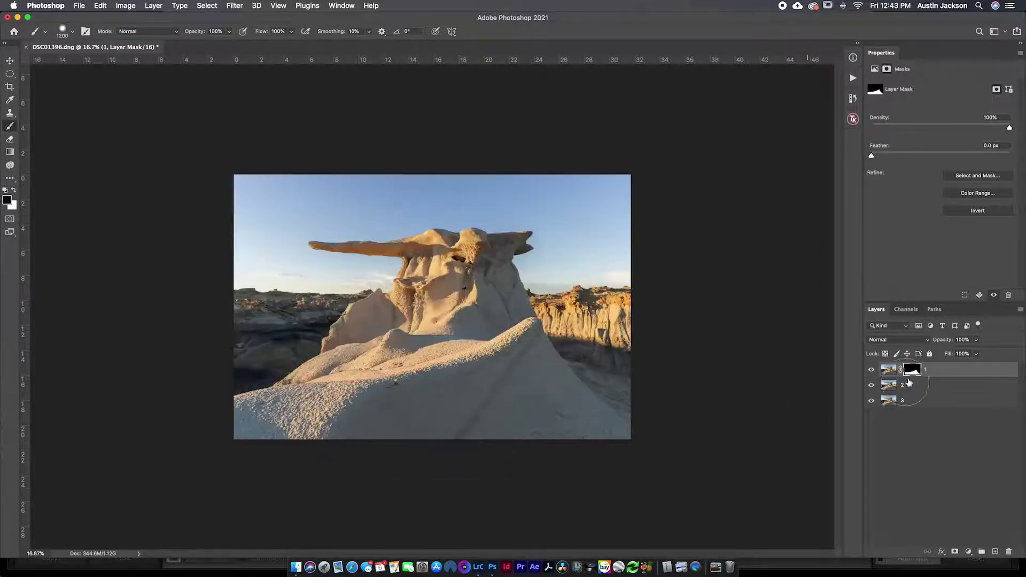
- Compare the rock formation's sharpness with layer 1 hidden and shown, and with its mask disabled and enabled
{"action": "mouse_move", "coordinate": [546, 351]}
{"action": "left_mouse_down"}
{"action": "mouse_move", "coordinate": [570, 346]}
{"action": "mouse_move", "coordinate": [572, 411]}
{"action": "left_mouse_up"}
{"action": "scroll", "coordinate": [618, 279], "scroll_direction": "down", "scroll_amount": 3}
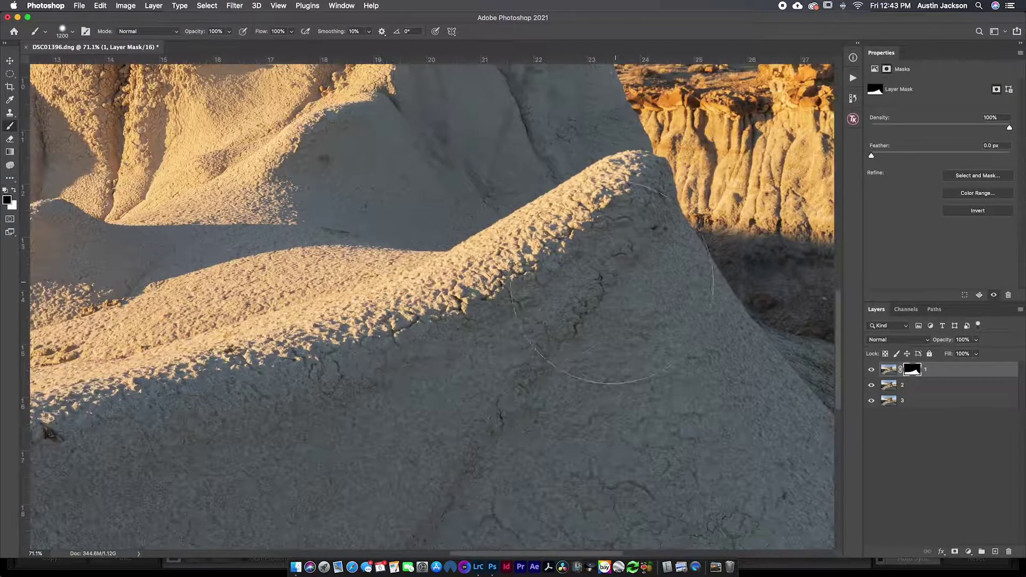
{"action": "key", "text": "space"}
{"action": "key", "text": "space"}
{"action": "left_click_drag", "start_coordinate": [516, 330], "coordinate": [696, 536]}
{"action": "left_click", "coordinate": [871, 369]}
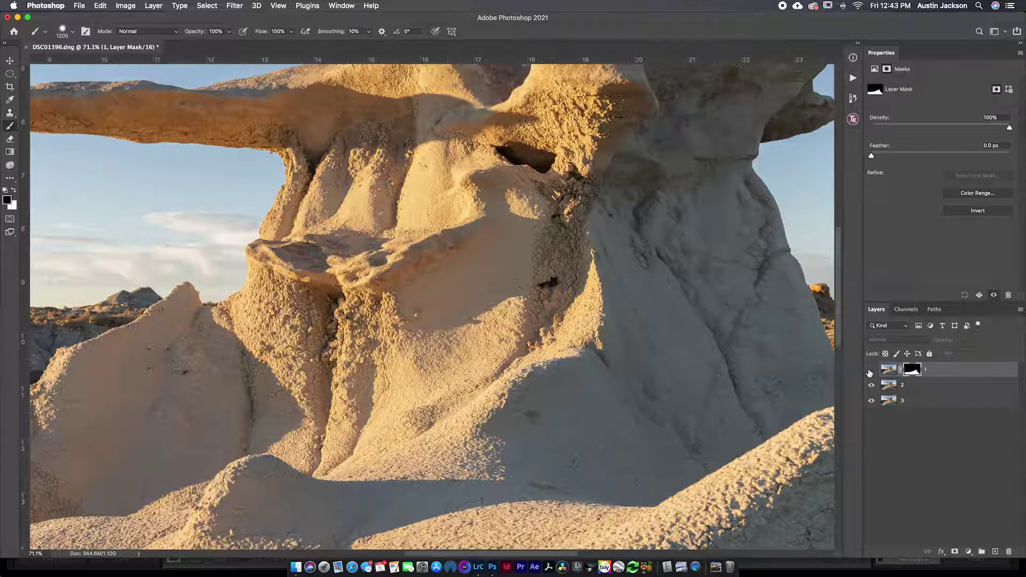
{"action": "left_click", "coordinate": [870, 370]}
{"action": "key", "text": "space"}
{"action": "left_click_drag", "start_coordinate": [391, 259], "coordinate": [693, 262]}
{"action": "left_click", "coordinate": [914, 371], "text": "shift"}
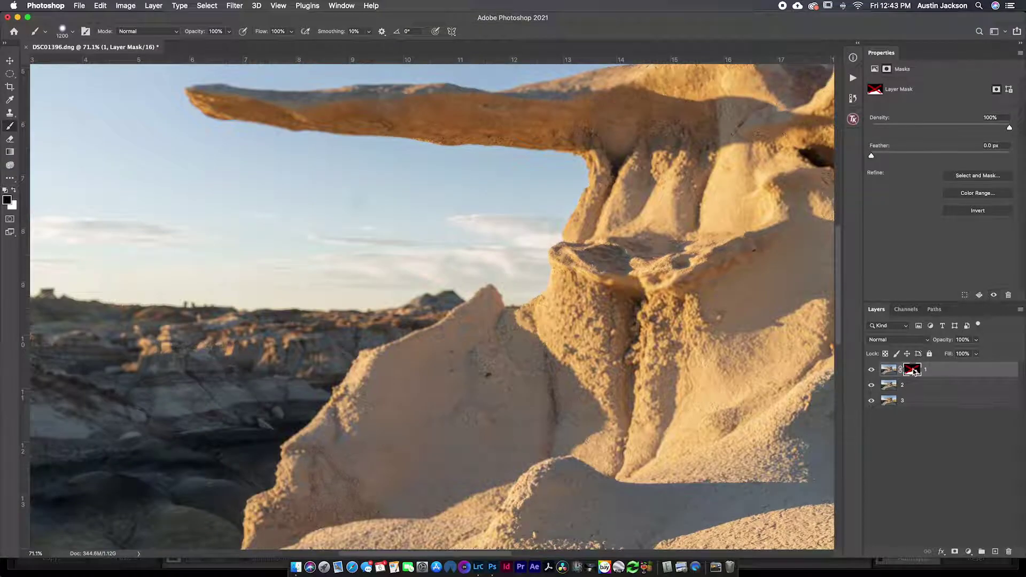
{"action": "left_click", "coordinate": [915, 371], "text": "shift"}
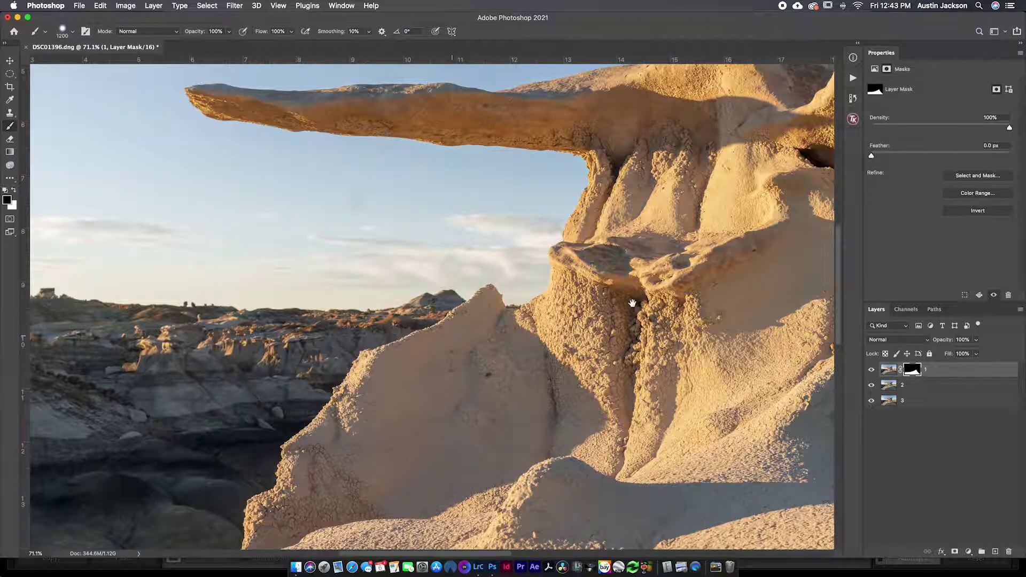
- Hide layer 2 to compare the sharpness of the distant badlands beside the rock formation with layer 3
{"action": "left_click_drag", "start_coordinate": [632, 303], "coordinate": [868, 259]}
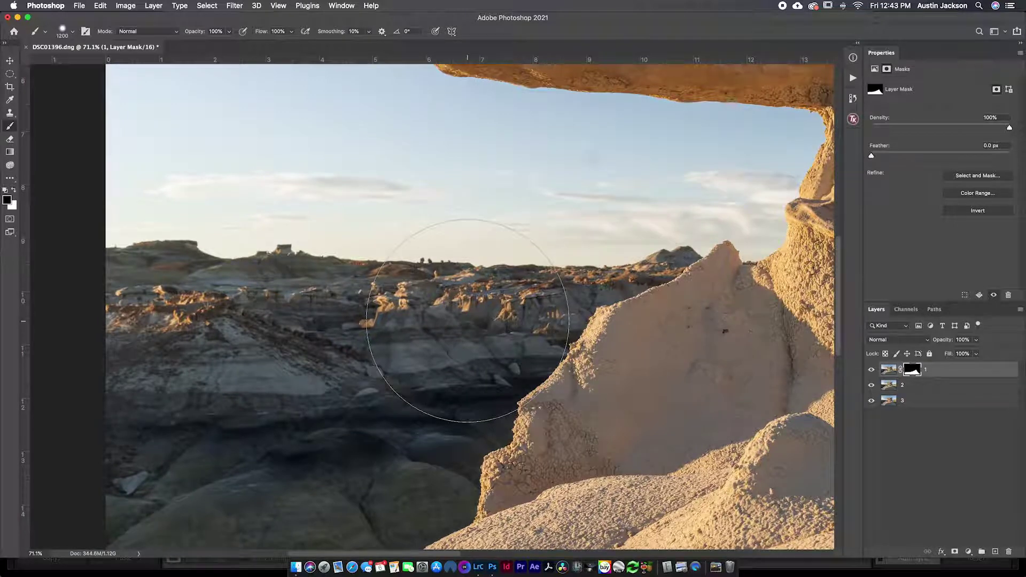
{"action": "key", "text": "super+plus"}
{"action": "key", "text": "super+plus"}
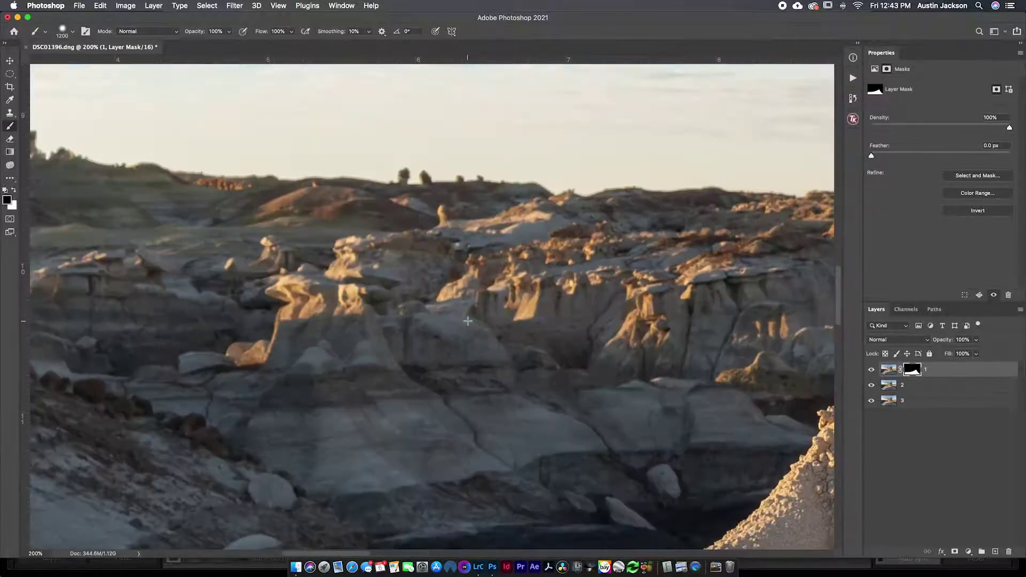
{"action": "left_click", "coordinate": [871, 386]}
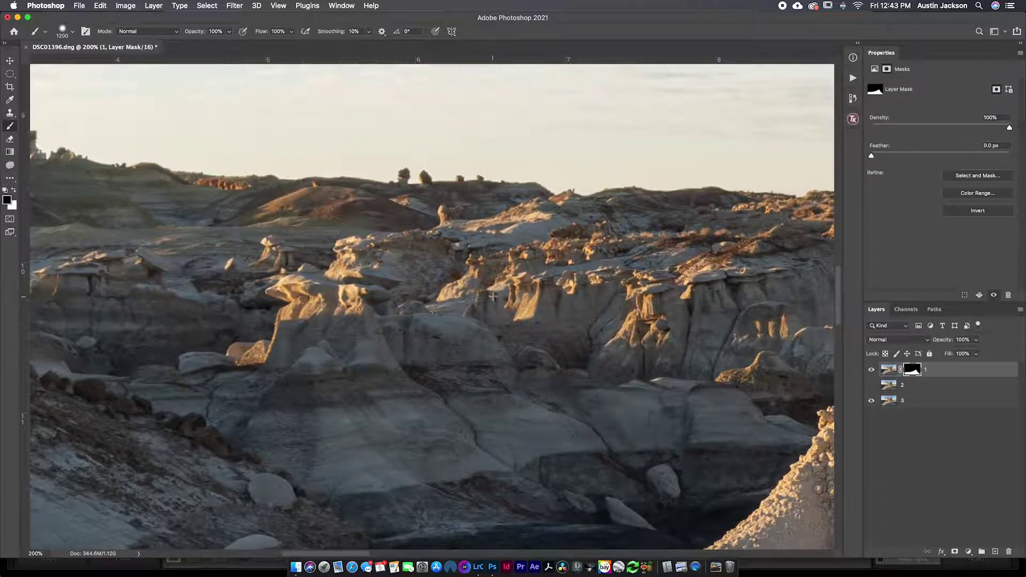
- Add a layer mask to layer 2 and paint black with the 1200 px brush over the shadowed distant badlands
{"action": "left_click", "coordinate": [906, 391]}
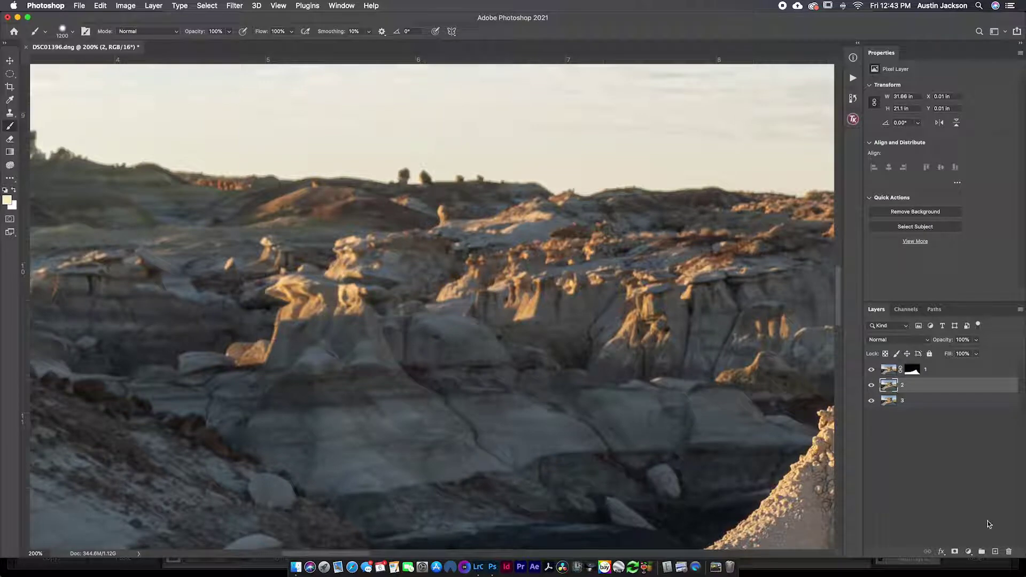
{"action": "left_click", "coordinate": [953, 552]}
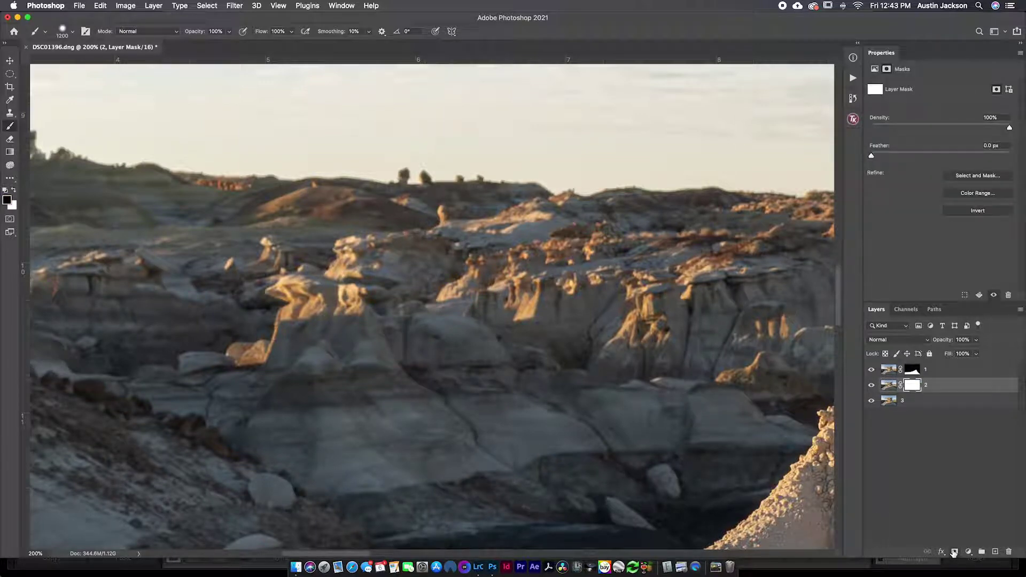
{"action": "key", "text": "super+minus"}
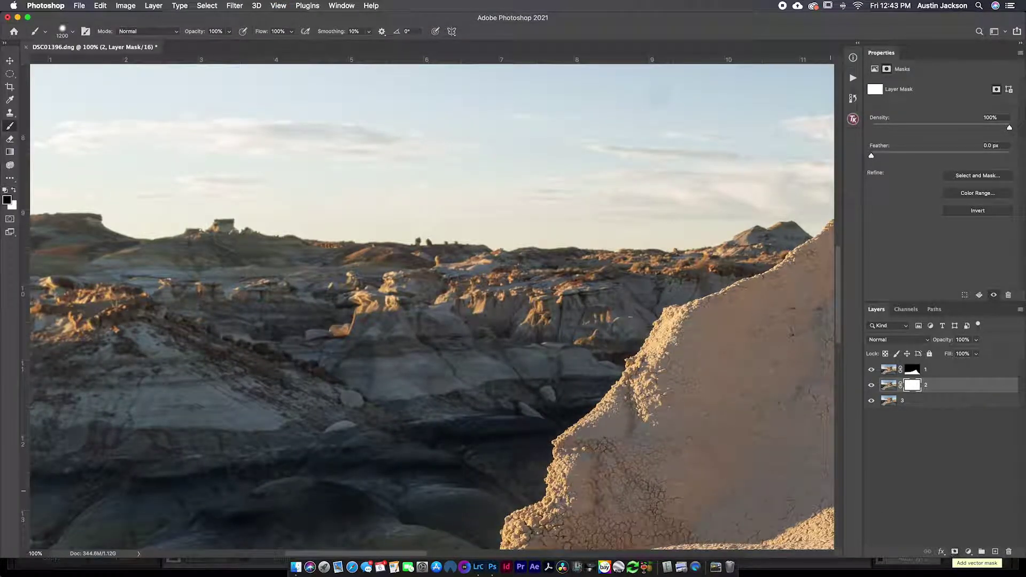
{"action": "left_click_drag", "start_coordinate": [274, 302], "coordinate": [485, 308]}
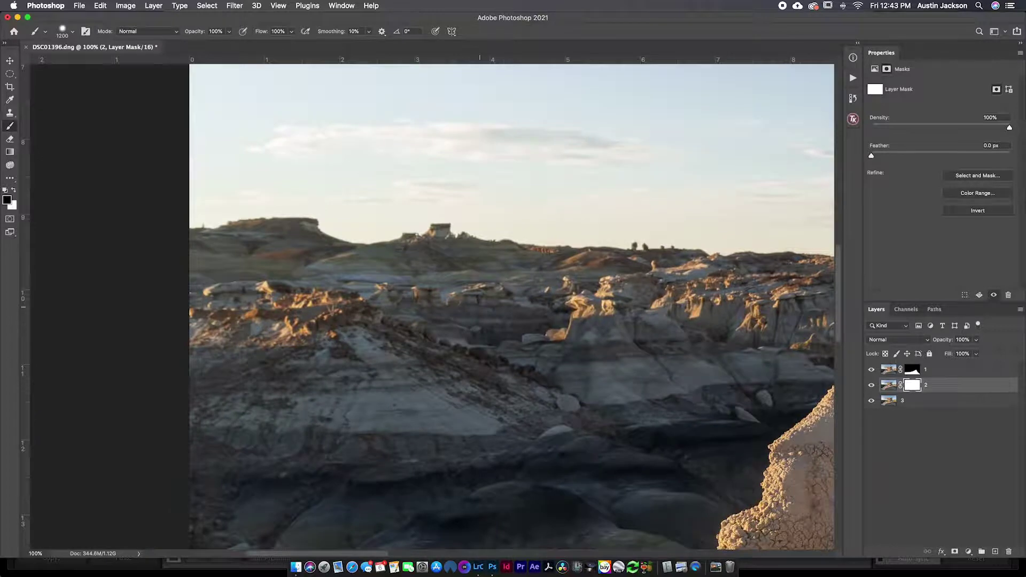
{"action": "left_click_drag", "start_coordinate": [412, 328], "coordinate": [344, 343]}
{"action": "key", "text": "super+minus"}
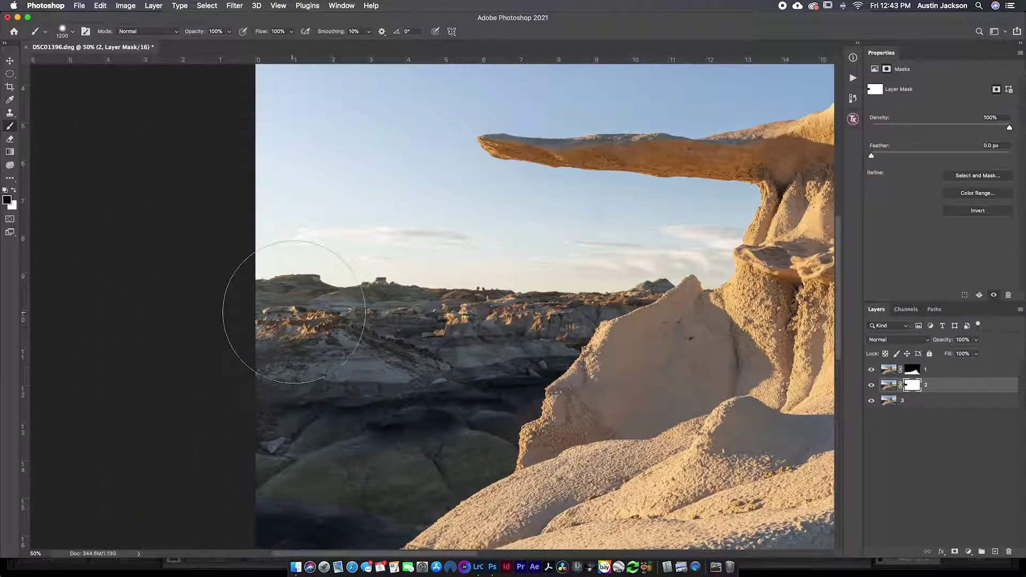
{"action": "left_click_drag", "start_coordinate": [394, 361], "coordinate": [438, 252]}
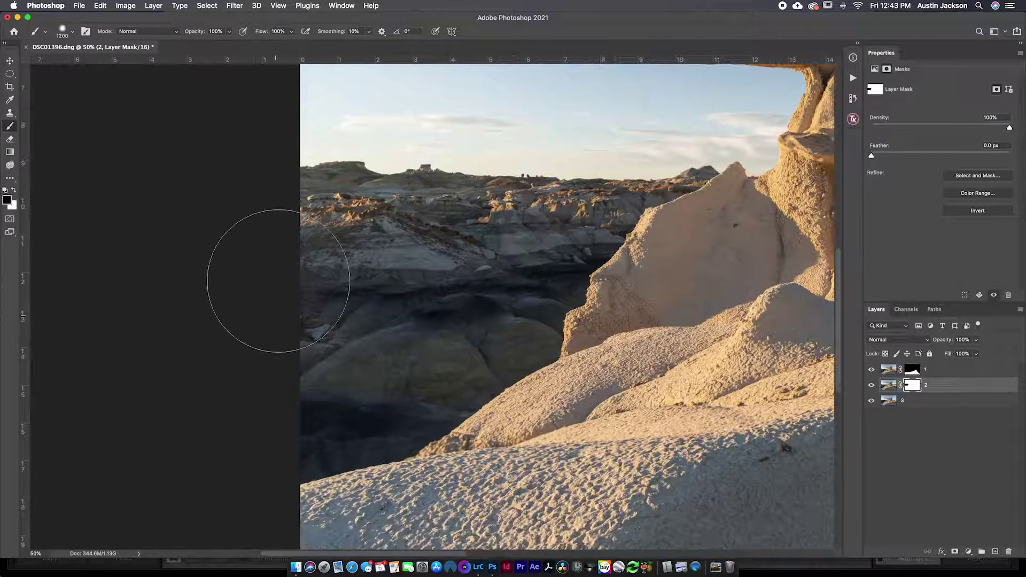
{"action": "left_click_drag", "start_coordinate": [338, 386], "coordinate": [366, 392]}
- Reduce the brush to 300 px and paint black on layer 2's mask over the dark valley up to the sunlit slopes
{"action": "left_click_drag", "start_coordinate": [362, 310], "coordinate": [370, 176]}
{"action": "key", "text": "["}
{"action": "key", "text": "["}
{"action": "key", "text": "["}
{"action": "key", "text": "["}
{"action": "key", "text": "["}
{"action": "key", "text": "["}
{"action": "key", "text": "["}
{"action": "key", "text": "["}
{"action": "key", "text": "["}
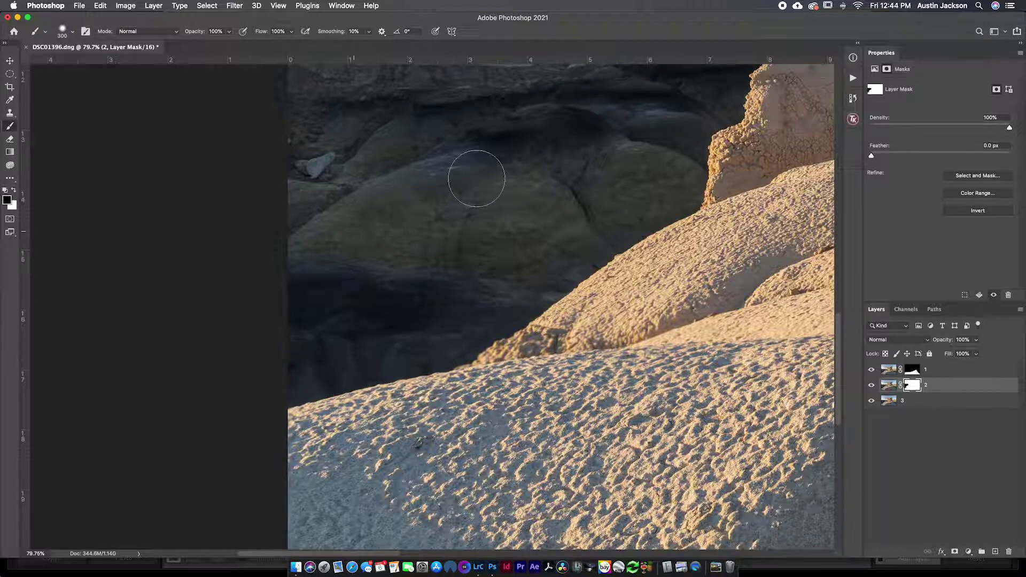
{"action": "scroll", "coordinate": [527, 160], "scroll_direction": "up", "scroll_amount": 5}
{"action": "scroll", "coordinate": [526, 160], "scroll_direction": "right", "scroll_amount": 5}
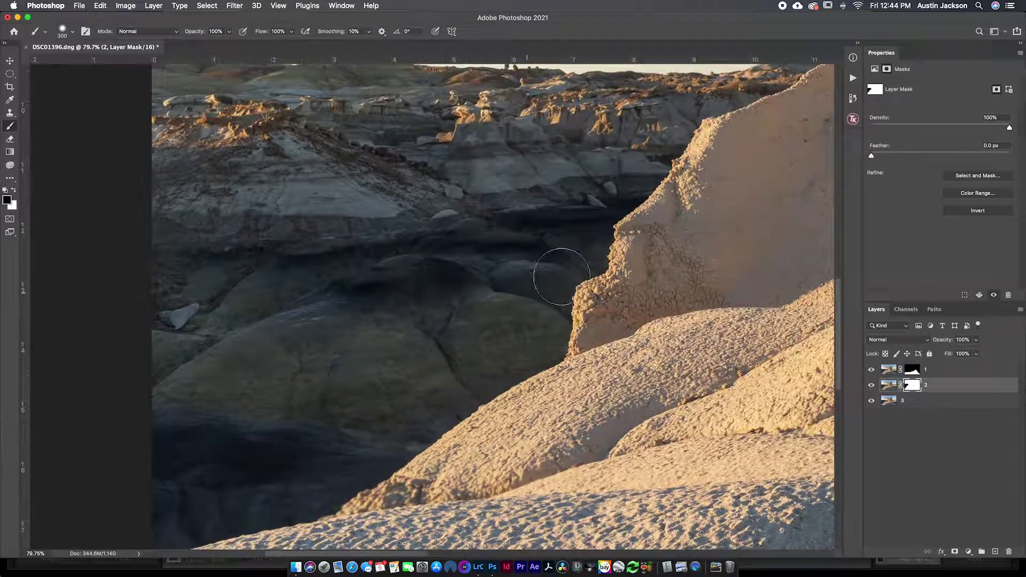
{"action": "scroll", "coordinate": [419, 382], "scroll_direction": "up", "scroll_amount": 5}
{"action": "scroll", "coordinate": [420, 382], "scroll_direction": "right", "scroll_amount": 5}
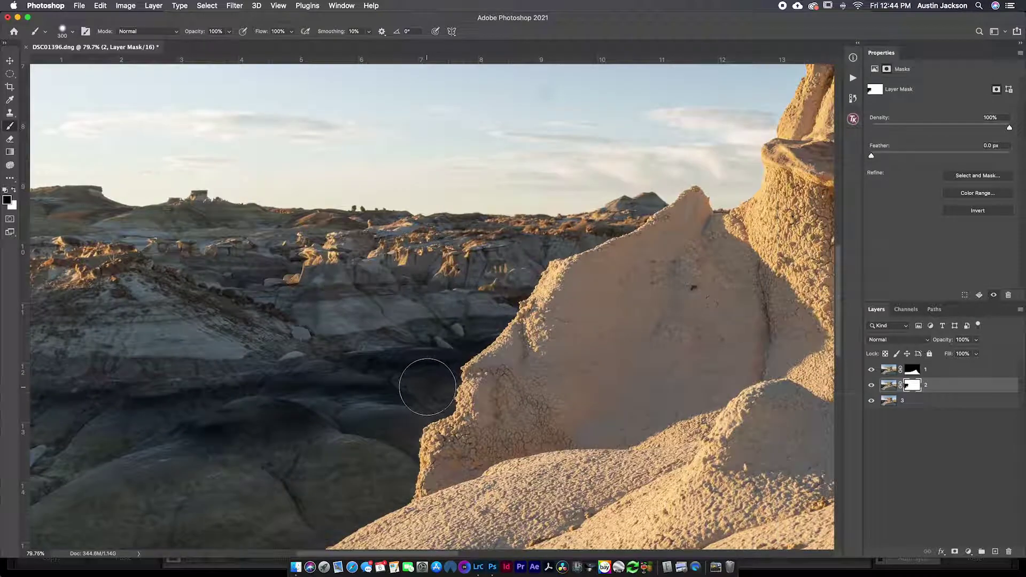
- Mask out layer 2's distant hills along the upper edge of the sunlit rock spur with the 300 px brush
{"action": "scroll", "coordinate": [479, 302], "scroll_direction": "up", "scroll_amount": 2}
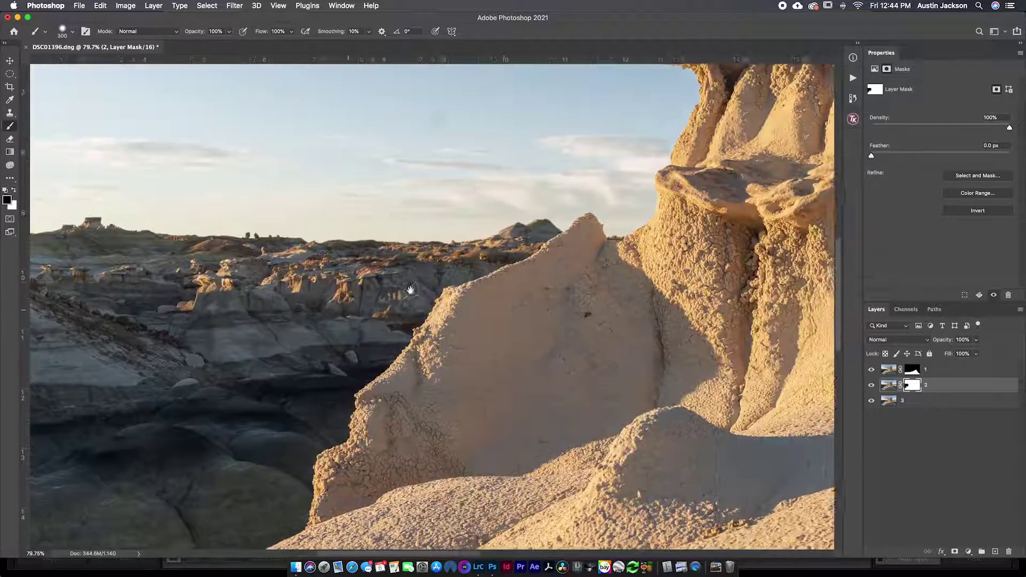
{"action": "scroll", "coordinate": [483, 306], "scroll_direction": "up", "scroll_amount": 3}
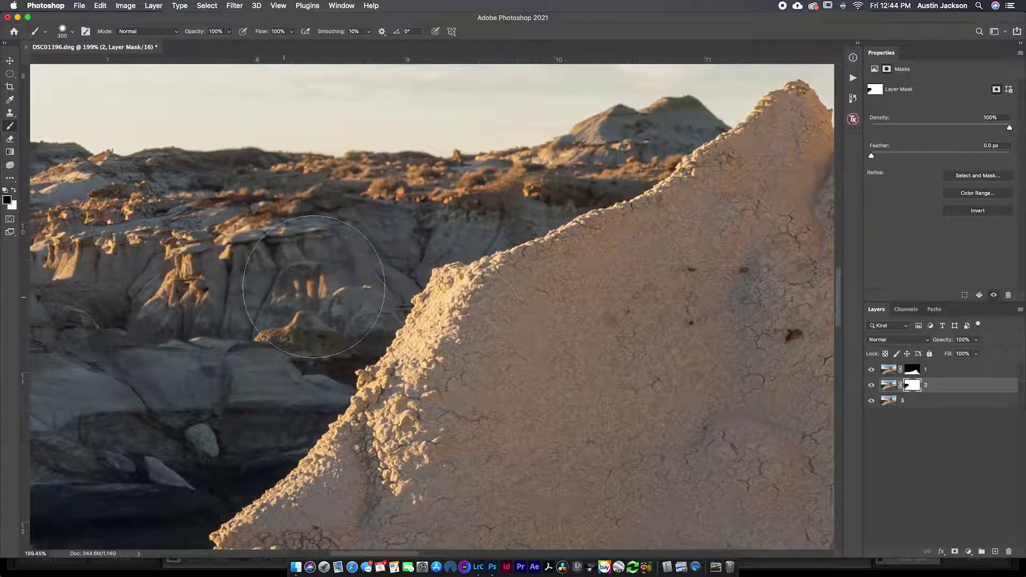
{"action": "key", "text": "super+minus"}
{"action": "key", "text": "super+minus"}
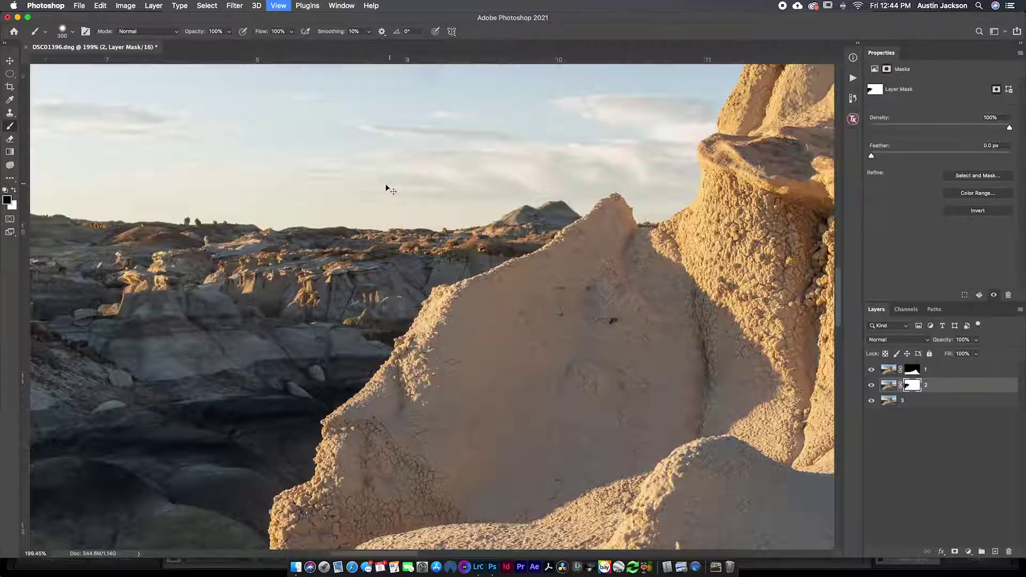
{"action": "key", "text": "super+minus"}
{"action": "key", "text": "super+0"}
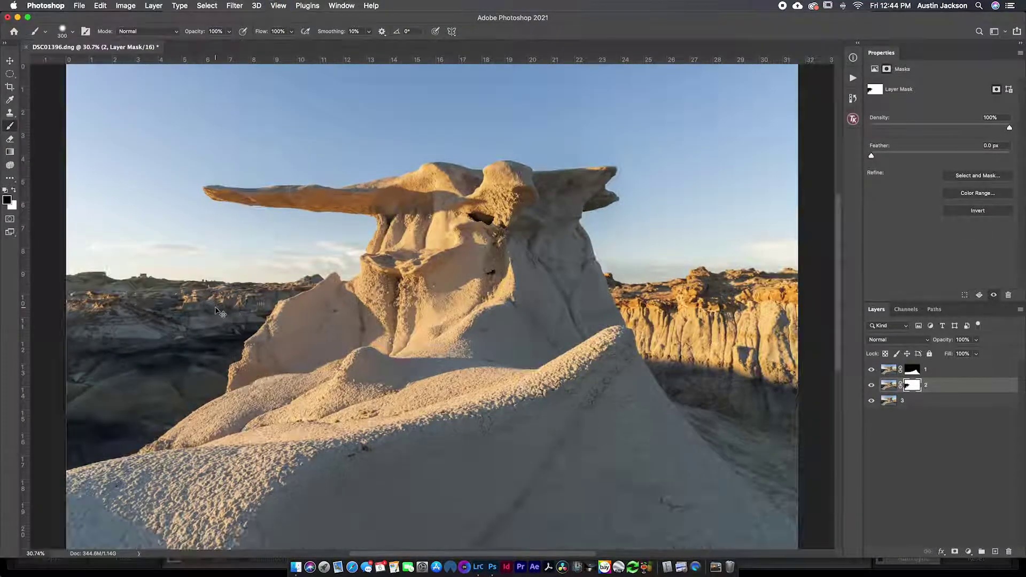
{"action": "key", "text": "super+plus"}
{"action": "key", "text": "super+plus"}
{"action": "key", "text": "super+plus"}
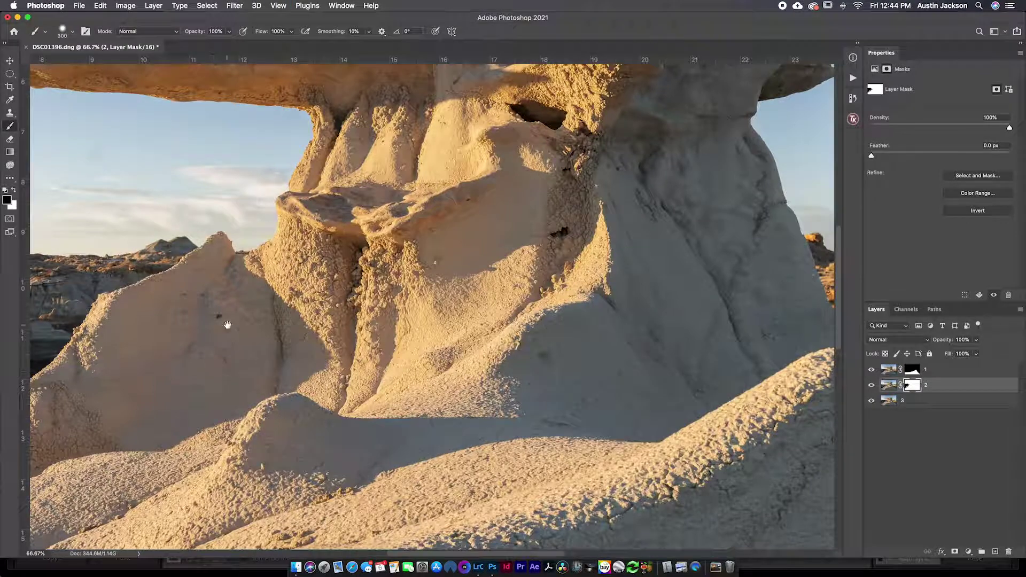
{"action": "left_click_drag", "start_coordinate": [227, 324], "coordinate": [515, 327]}
{"action": "scroll", "coordinate": [411, 233], "scroll_direction": "up", "scroll_amount": 5}
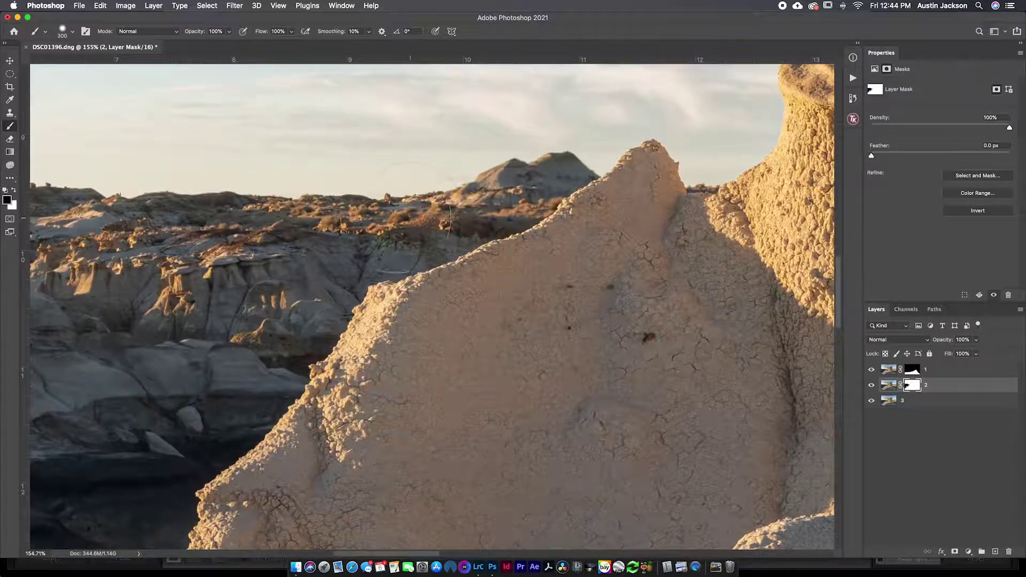
{"action": "left_click_drag", "start_coordinate": [623, 212], "coordinate": [317, 341]}
- Enlarge the brush to 1100 px and mask out layer 2's sky beneath the overhanging ledge and the golden cliffs behind the formation
{"action": "scroll", "coordinate": [362, 278], "scroll_direction": "down", "scroll_amount": 10}
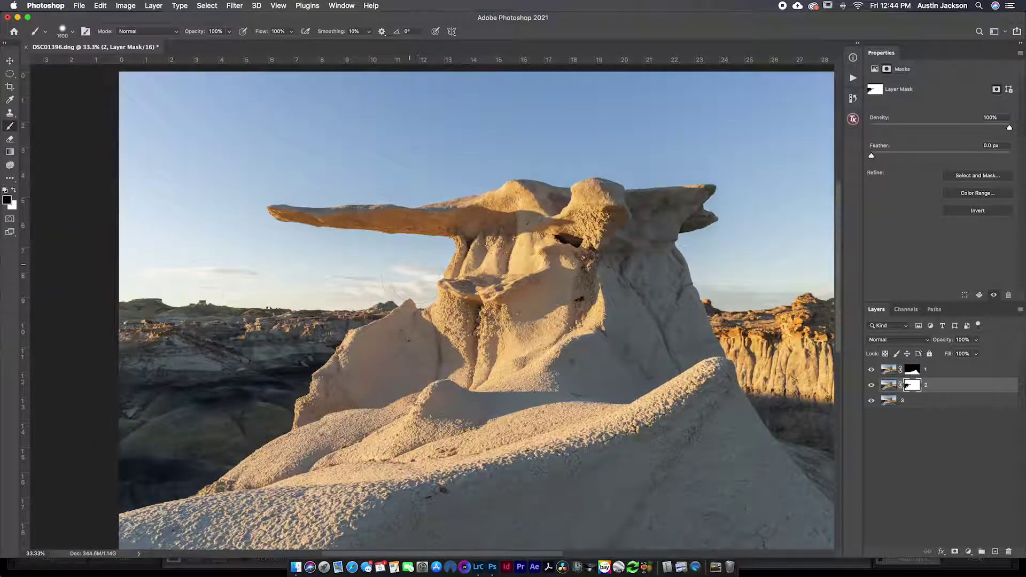
{"action": "scroll", "coordinate": [362, 278], "scroll_direction": "right", "scroll_amount": 5}
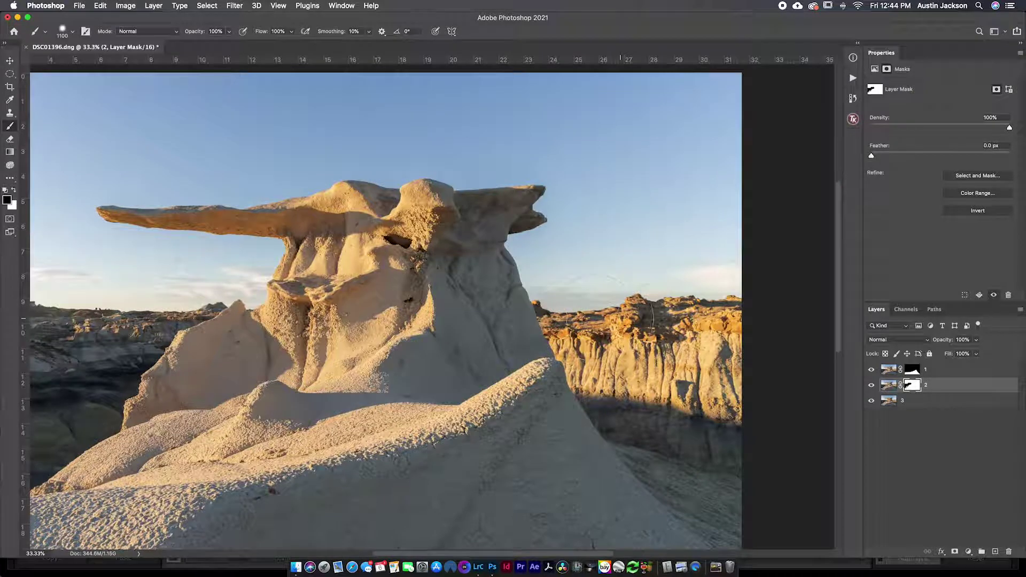
{"action": "scroll", "coordinate": [638, 275], "scroll_direction": "down", "scroll_amount": 3}
{"action": "scroll", "coordinate": [638, 276], "scroll_direction": "right", "scroll_amount": 2}
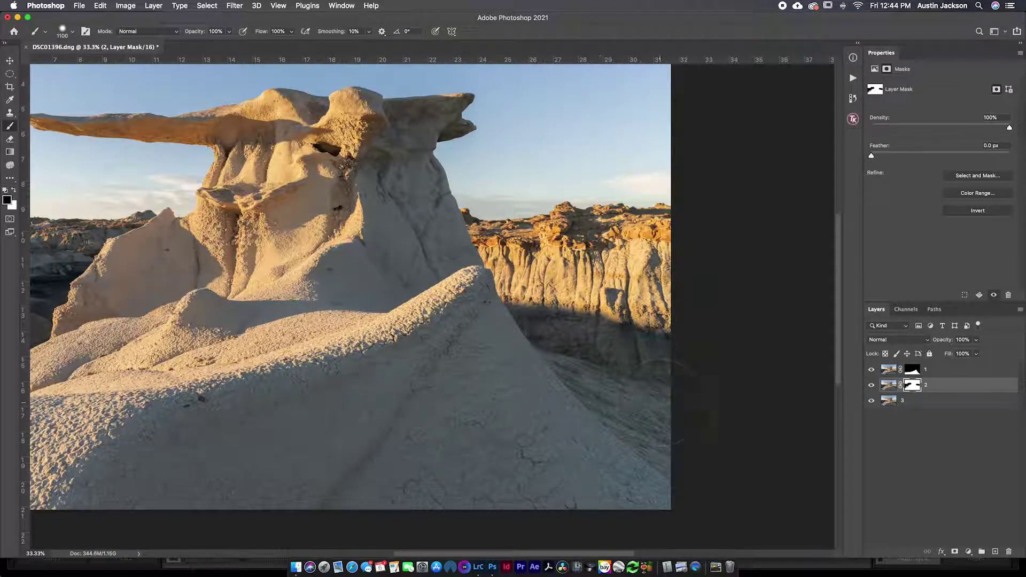
- Show layer 2's mask as a red overlay and paint black over the missed patches in the shadowed valley
{"action": "key", "text": "x"}
{"action": "key", "text": "backslash"}
{"action": "scroll", "coordinate": [660, 246], "scroll_direction": "left", "scroll_amount": 10}
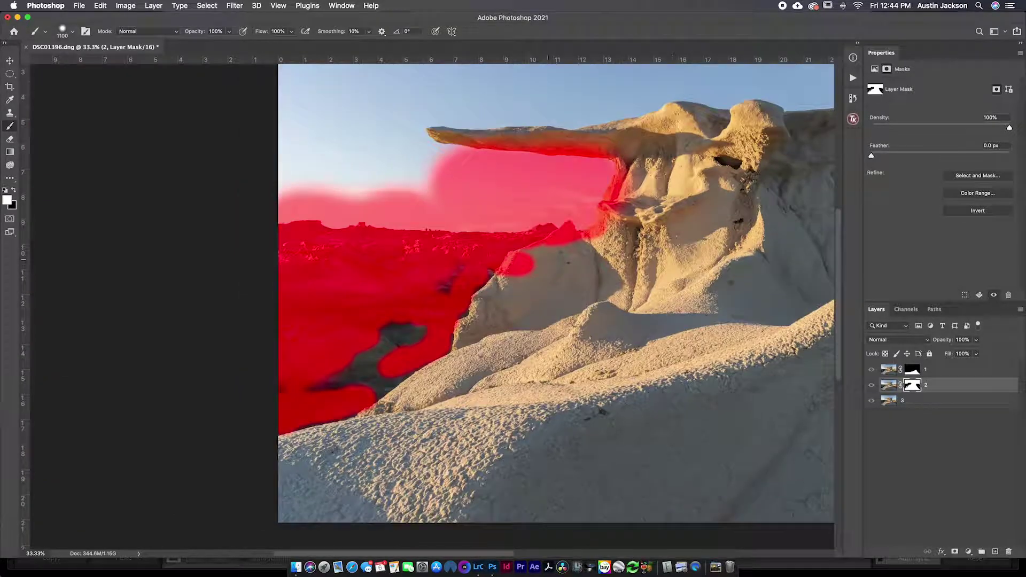
{"action": "mouse_move", "coordinate": [435, 260]}
{"action": "left_mouse_down"}
{"action": "mouse_move", "coordinate": [425, 270]}
{"action": "mouse_move", "coordinate": [449, 272]}
{"action": "left_mouse_up"}
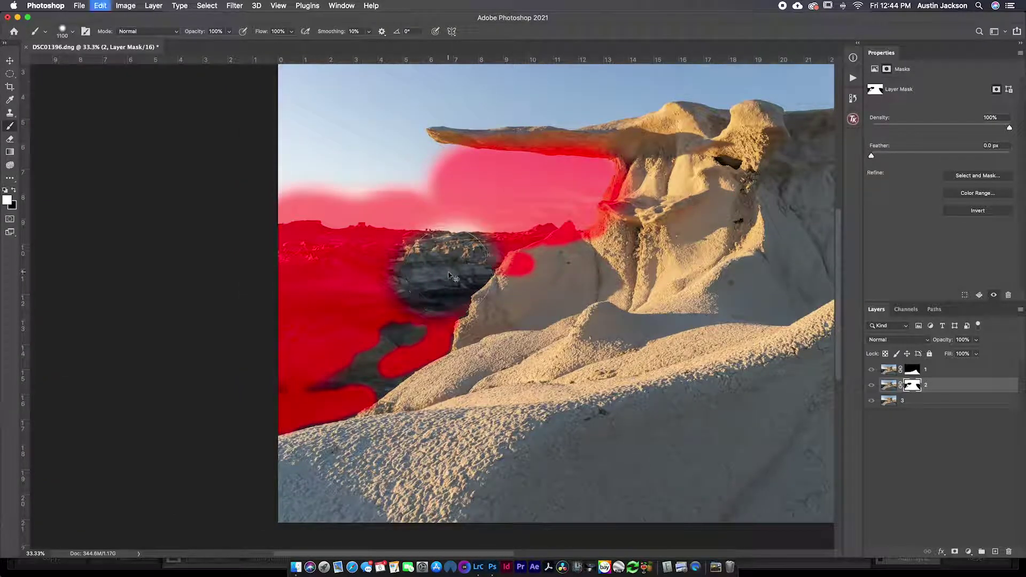
{"action": "key", "text": "super+z"}
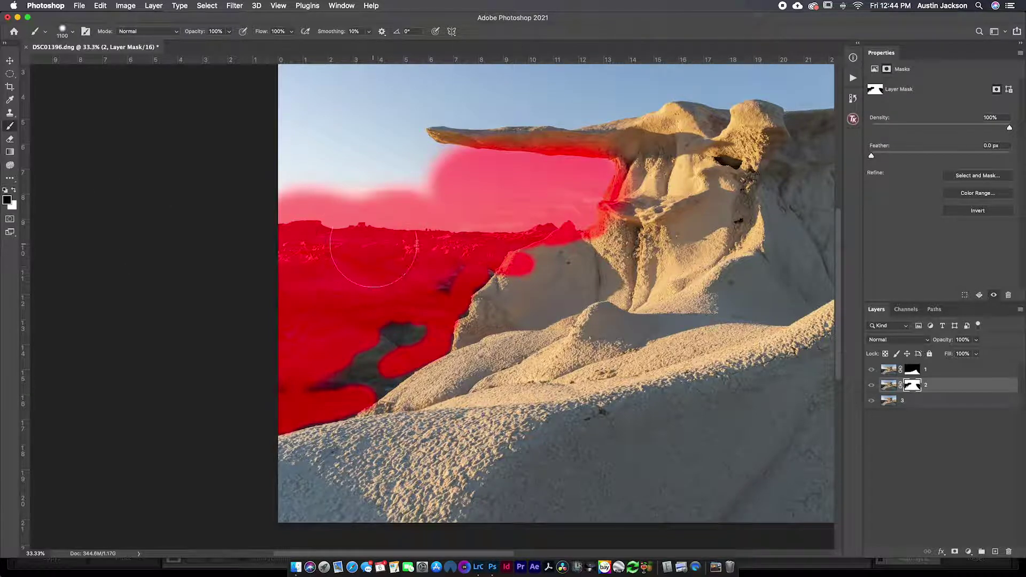
{"action": "mouse_move", "coordinate": [444, 267]}
{"action": "left_mouse_down"}
{"action": "mouse_move", "coordinate": [366, 343]}
{"action": "mouse_move", "coordinate": [293, 359]}
{"action": "mouse_move", "coordinate": [344, 365]}
{"action": "mouse_move", "coordinate": [401, 331]}
{"action": "mouse_move", "coordinate": [294, 407]}
{"action": "mouse_move", "coordinate": [332, 391]}
{"action": "left_mouse_up"}
- Paint black on layer 2's mask over the whole sky, the overhanging ledge and the top of the rock formation
{"action": "key", "text": "super+minus"}
{"action": "key", "text": "super+minus"}
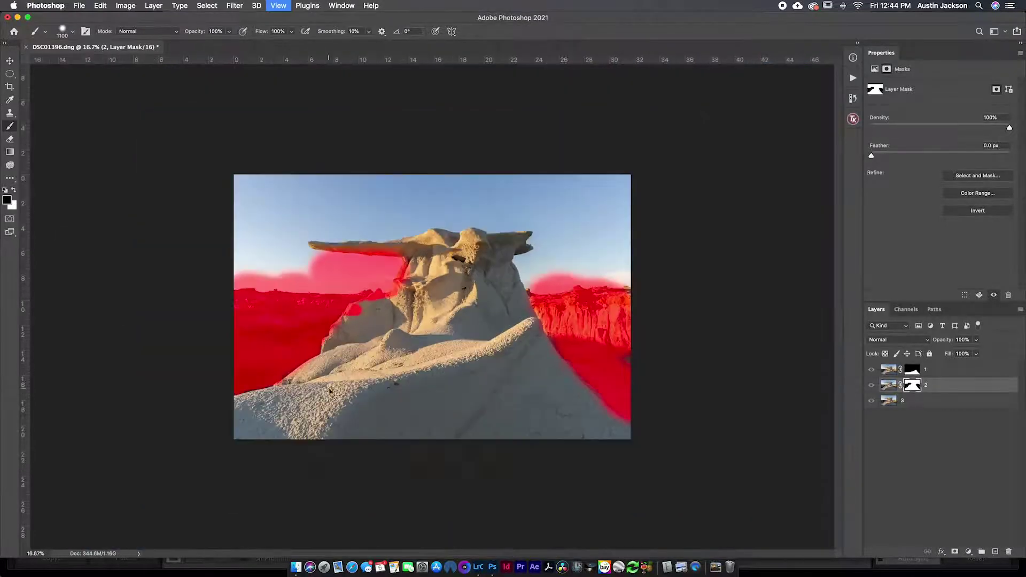
{"action": "mouse_move", "coordinate": [319, 267]}
{"action": "left_mouse_down"}
{"action": "mouse_move", "coordinate": [278, 256]}
{"action": "mouse_move", "coordinate": [206, 264]}
{"action": "mouse_move", "coordinate": [230, 198]}
{"action": "mouse_move", "coordinate": [251, 219]}
{"action": "left_mouse_up"}
{"action": "mouse_move", "coordinate": [237, 177]}
{"action": "left_mouse_down"}
{"action": "mouse_move", "coordinate": [529, 174]}
{"action": "mouse_move", "coordinate": [625, 184]}
{"action": "mouse_move", "coordinate": [629, 293]}
{"action": "mouse_move", "coordinate": [628, 235]}
{"action": "mouse_move", "coordinate": [583, 243]}
{"action": "mouse_move", "coordinate": [561, 268]}
{"action": "mouse_move", "coordinate": [539, 187]}
{"action": "mouse_move", "coordinate": [299, 187]}
{"action": "left_mouse_up"}
{"action": "mouse_move", "coordinate": [299, 235]}
{"action": "left_mouse_down"}
{"action": "mouse_move", "coordinate": [526, 231]}
{"action": "mouse_move", "coordinate": [453, 231]}
{"action": "left_mouse_up"}
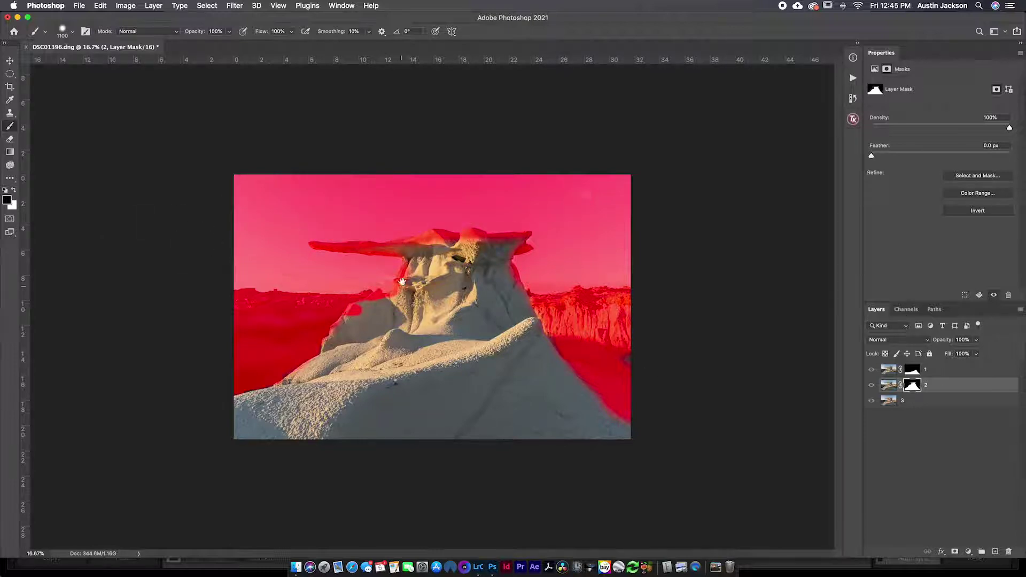
{"action": "scroll", "coordinate": [425, 247], "scroll_direction": "up", "scroll_amount": 8}
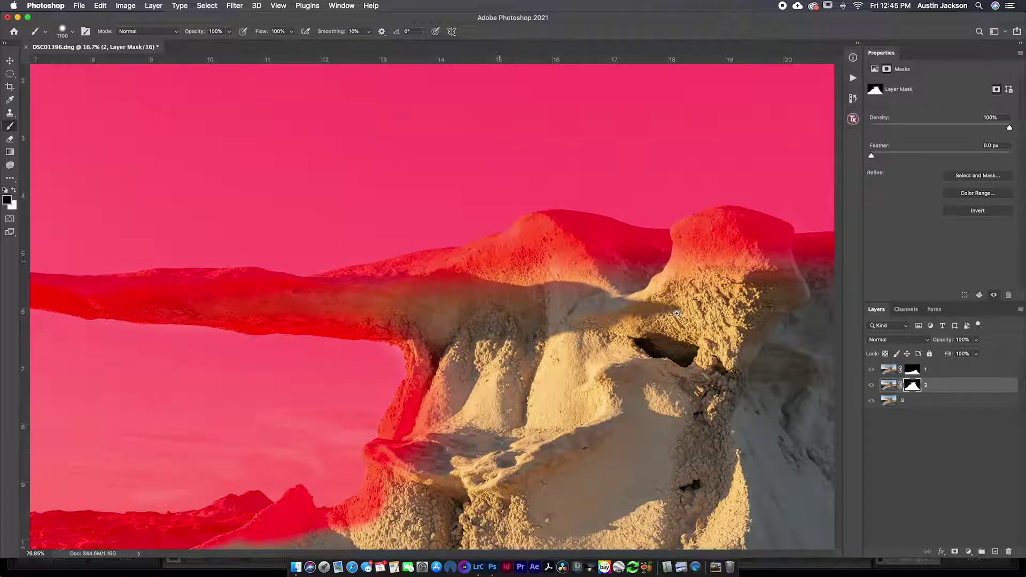
- Select layer 2's image instead of its mask to clear the red overlay, and inspect the blend along the ledge, spur and whole formation
{"action": "left_click", "coordinate": [888, 387]}
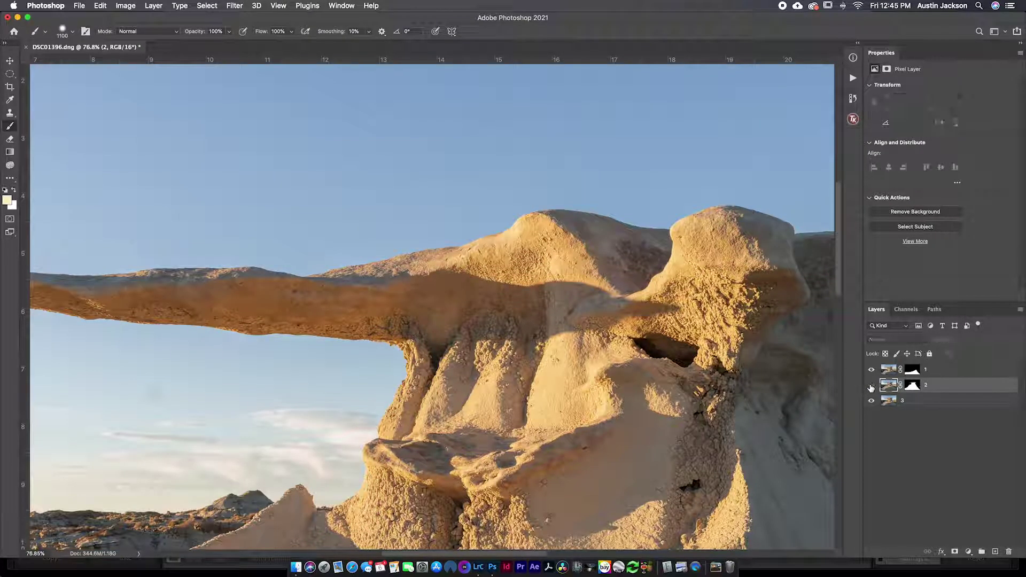
{"action": "left_click", "coordinate": [871, 400]}
{"action": "left_click", "coordinate": [871, 400]}
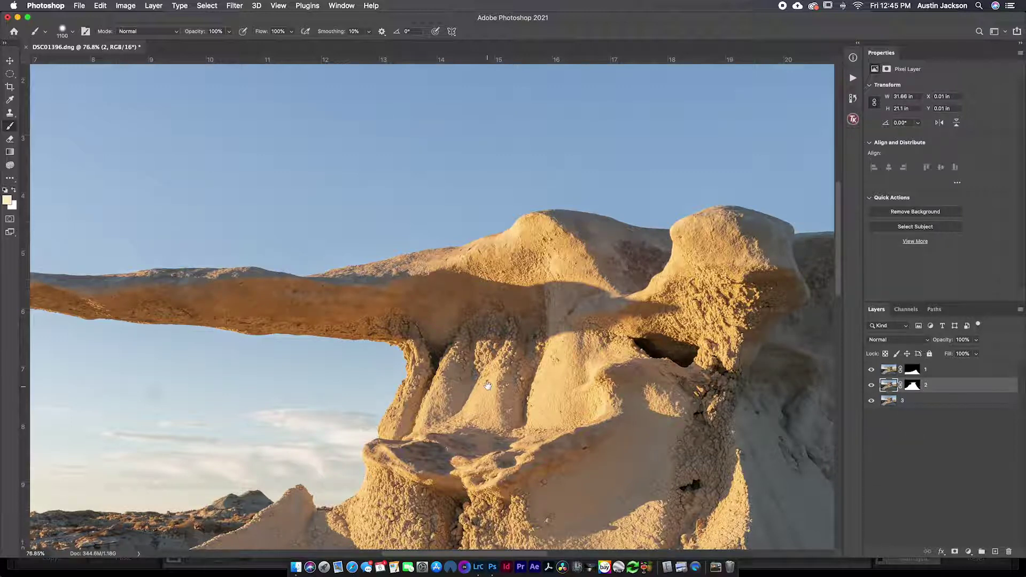
{"action": "left_click_drag", "start_coordinate": [408, 280], "coordinate": [203, 168]}
{"action": "left_click_drag", "start_coordinate": [398, 314], "coordinate": [688, 268]}
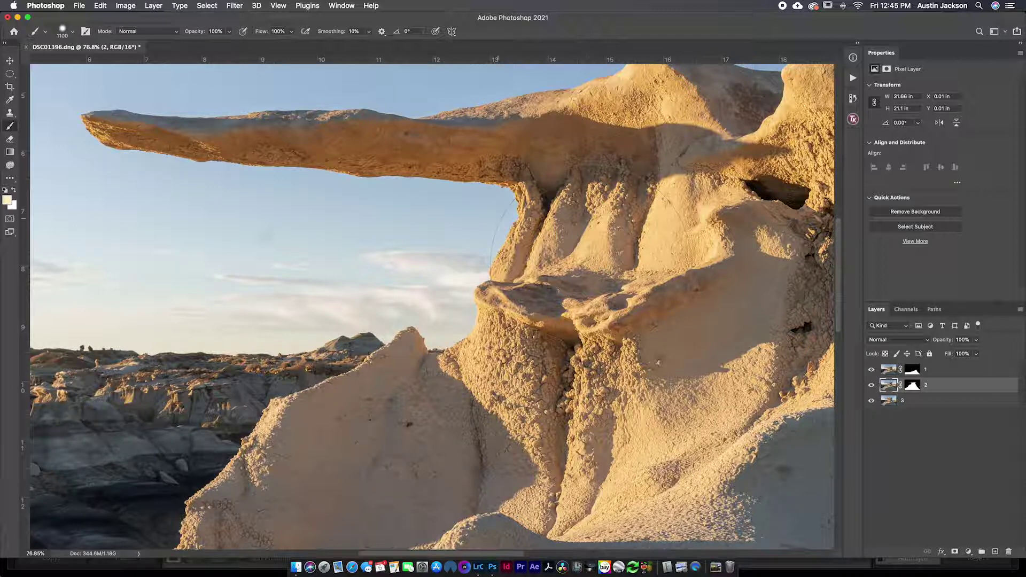
{"action": "scroll", "coordinate": [498, 229], "scroll_direction": "down", "scroll_amount": 10}
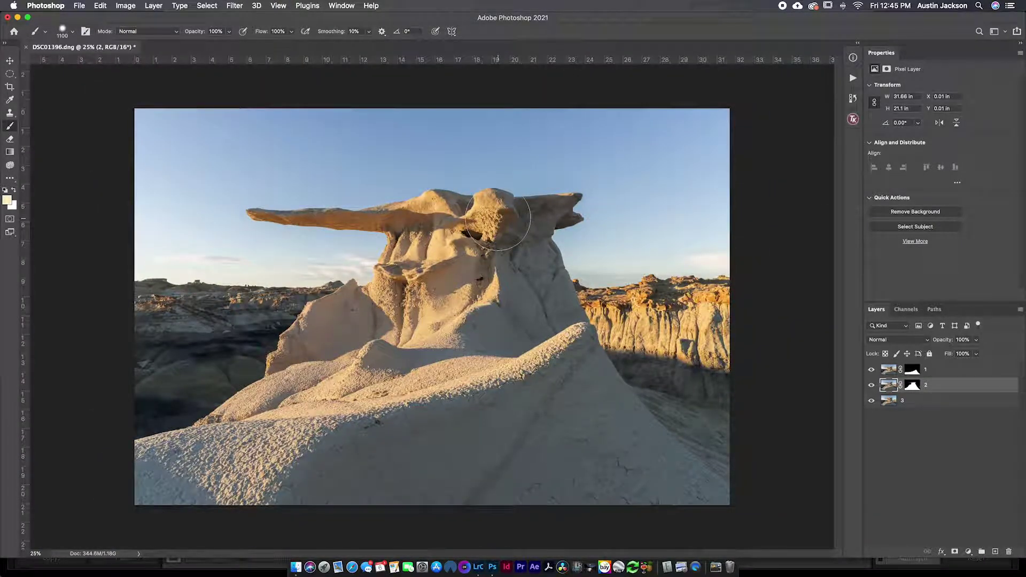
{"action": "left_click_drag", "start_coordinate": [498, 218], "coordinate": [502, 251]}
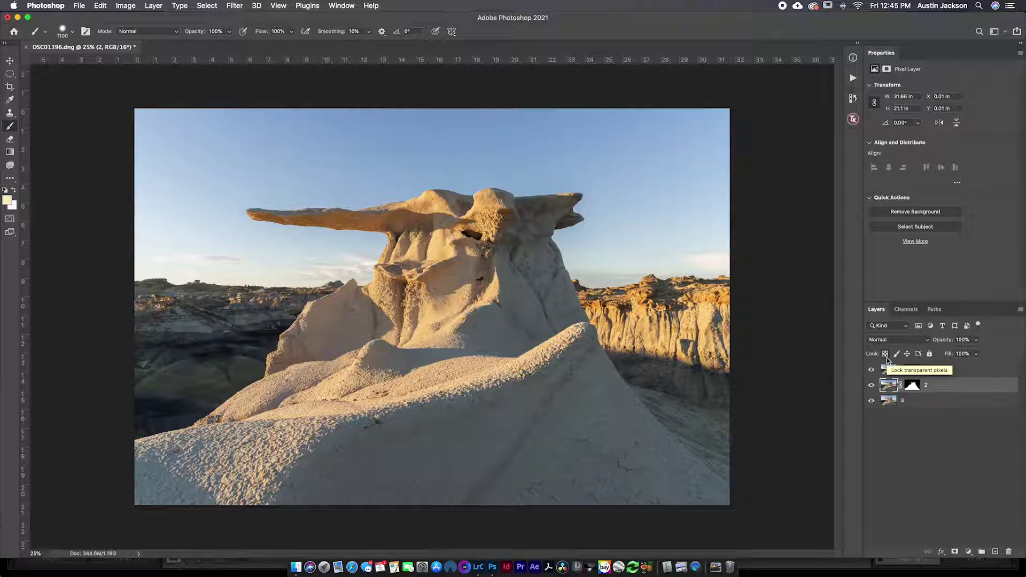
- Examine the blended background at close range where the shaded rock slope meets the golden cliffs and the sky
{"action": "left_click_drag", "start_coordinate": [524, 363], "coordinate": [601, 451]}
{"action": "mouse_move", "coordinate": [369, 251]}
{"action": "left_mouse_down"}
{"action": "mouse_move", "coordinate": [585, 319]}
{"action": "mouse_move", "coordinate": [57, 154]}
{"action": "left_mouse_up"}
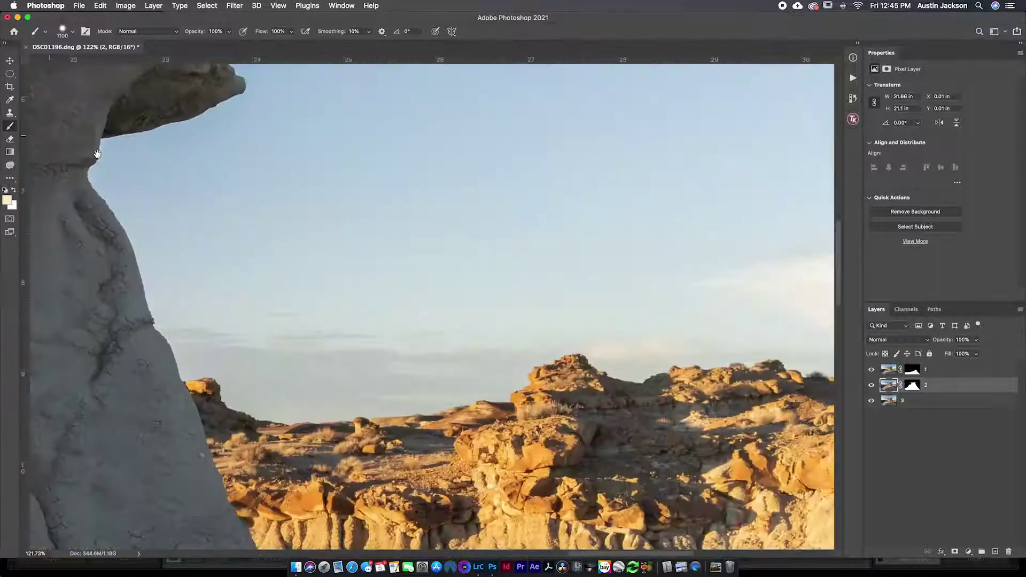
{"action": "left_click_drag", "start_coordinate": [450, 338], "coordinate": [405, 303]}
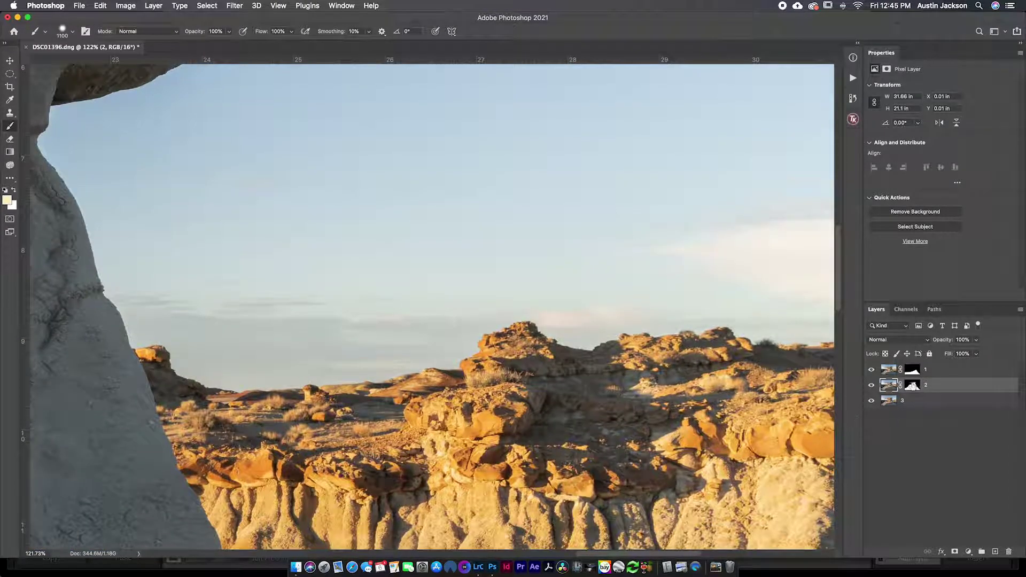
- Temporarily disable the masks of layers 2 and 1, compare sharpness from the rock formation to the golden cliffs, and re-enable both masks
{"action": "left_click", "coordinate": [911, 385], "text": "shift"}
{"action": "key", "text": "super+0"}
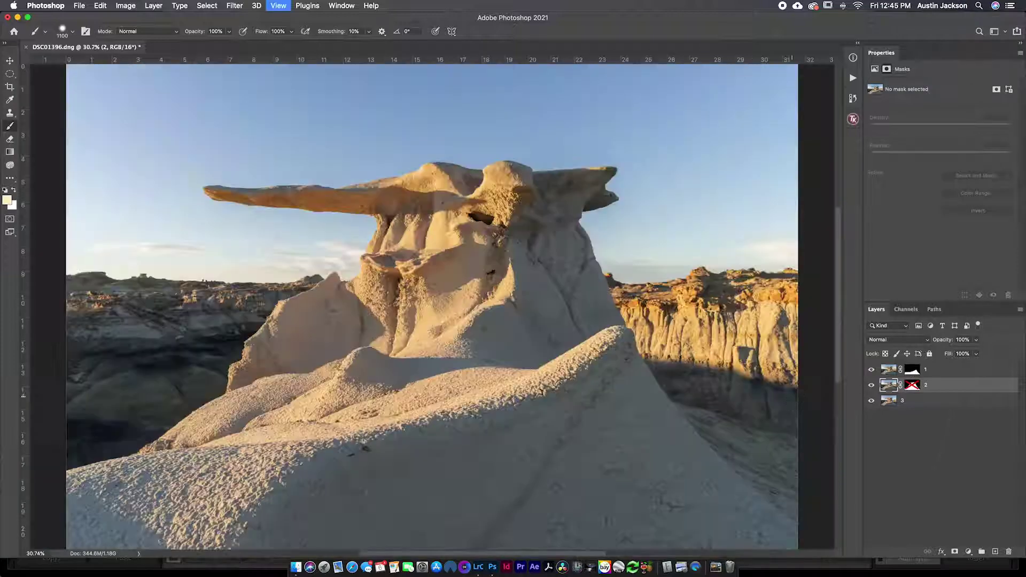
{"action": "left_click", "coordinate": [914, 370], "text": "shift"}
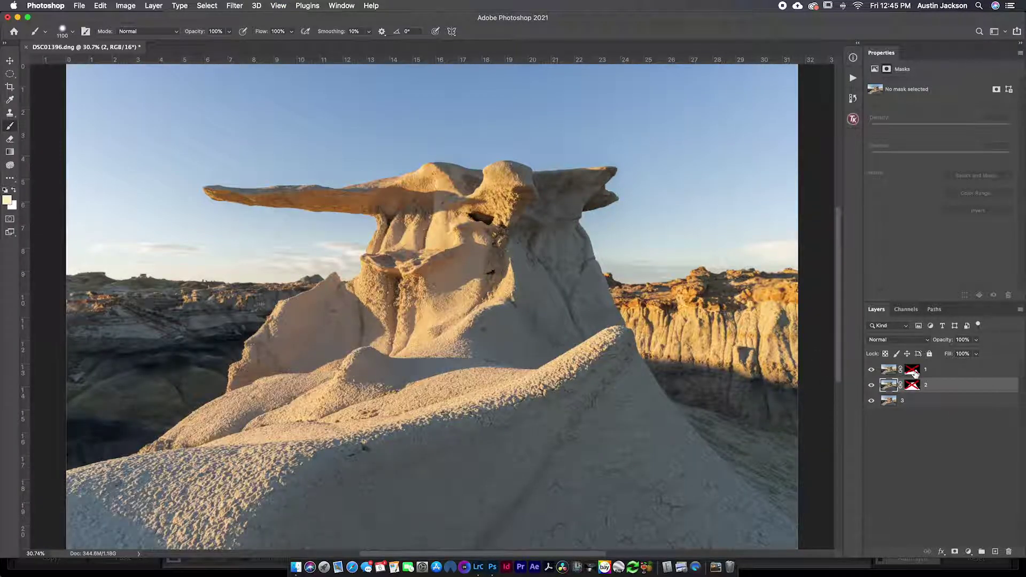
{"action": "left_click_drag", "start_coordinate": [462, 248], "coordinate": [518, 268]}
{"action": "left_click_drag", "start_coordinate": [598, 431], "coordinate": [375, 184]}
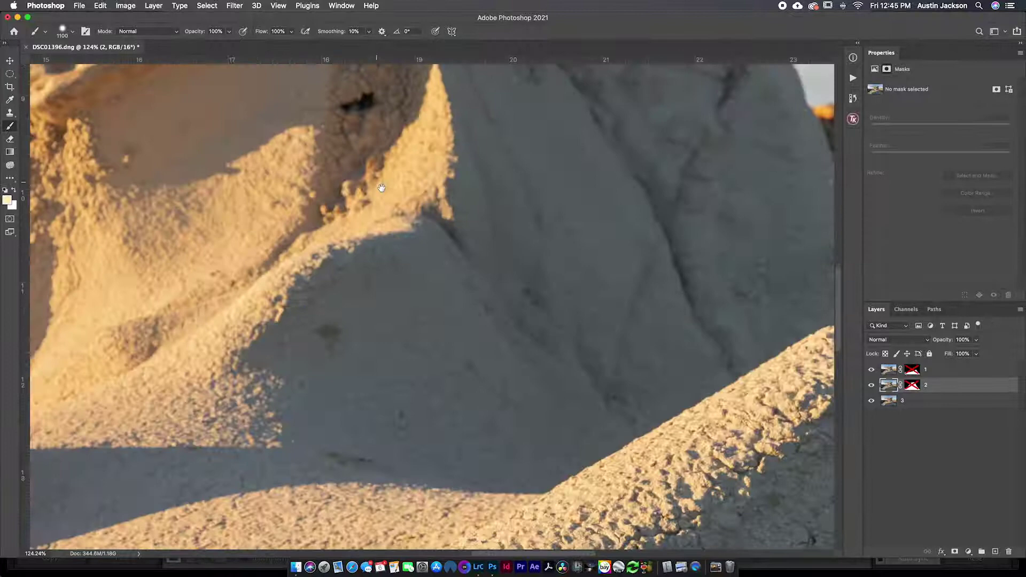
{"action": "left_click_drag", "start_coordinate": [679, 351], "coordinate": [363, 248]}
{"action": "mouse_move", "coordinate": [454, 211]}
{"action": "left_mouse_down"}
{"action": "mouse_move", "coordinate": [557, 443]}
{"action": "mouse_move", "coordinate": [580, 471]}
{"action": "left_mouse_up"}
{"action": "left_click_drag", "start_coordinate": [446, 249], "coordinate": [168, 255]}
{"action": "left_click_drag", "start_coordinate": [607, 314], "coordinate": [472, 441]}
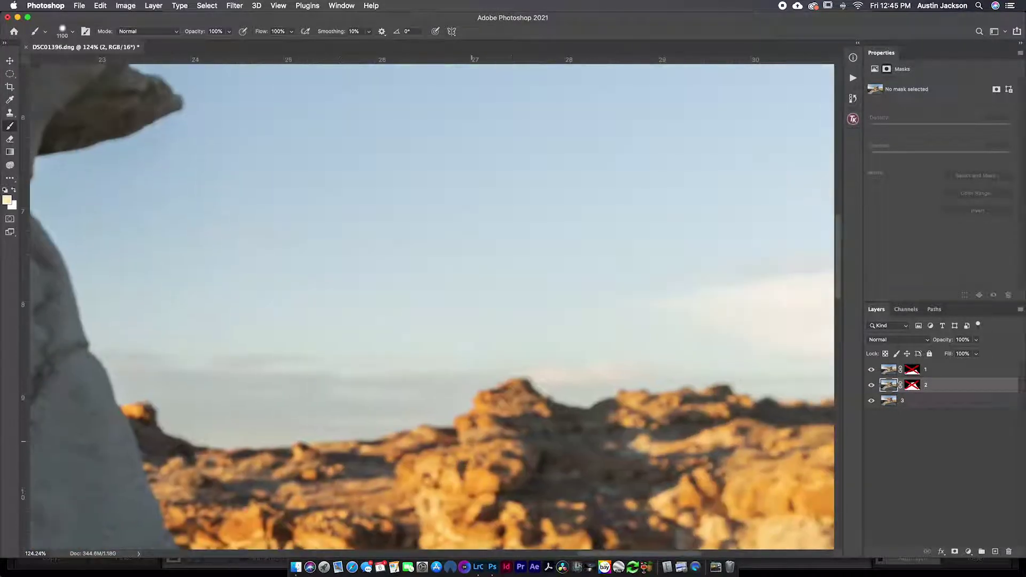
{"action": "left_click", "coordinate": [912, 369]}
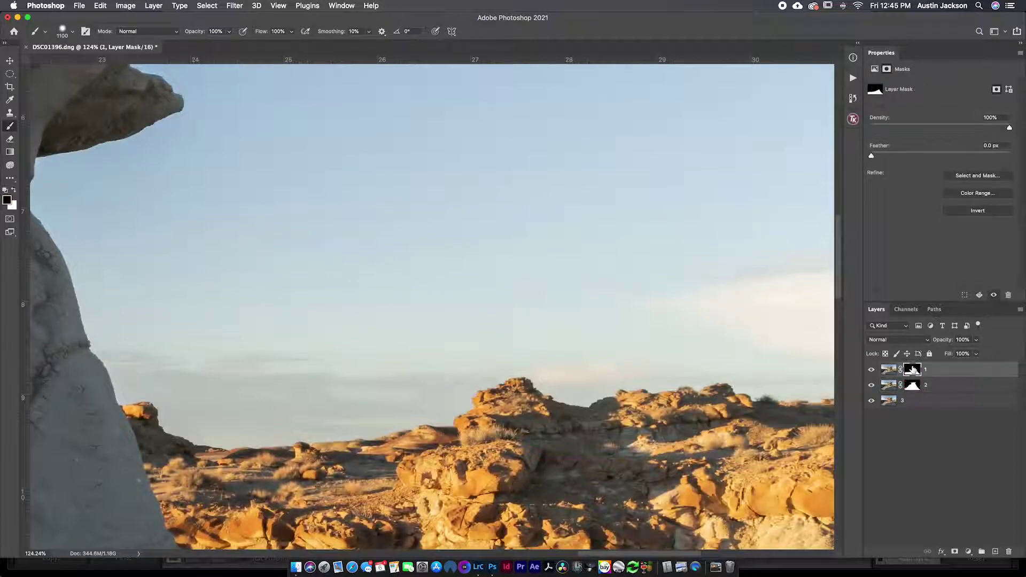
{"action": "key", "text": "super+0"}
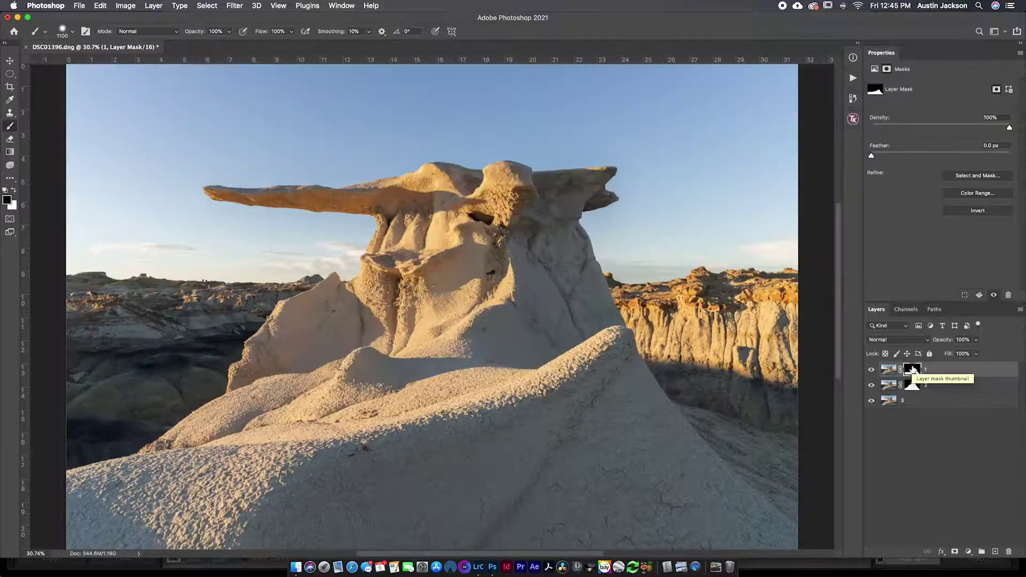